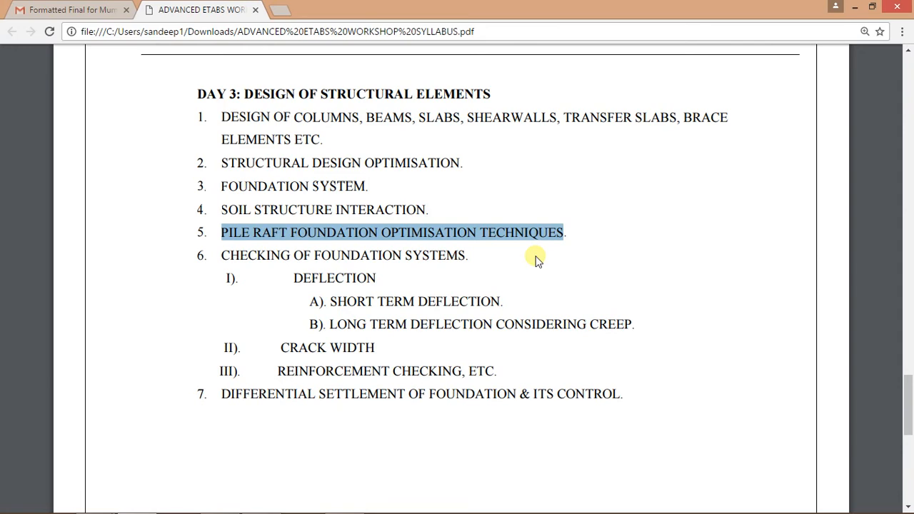
pyautogui.click(500, 289)
pyautogui.scroll(6, 493, 304)
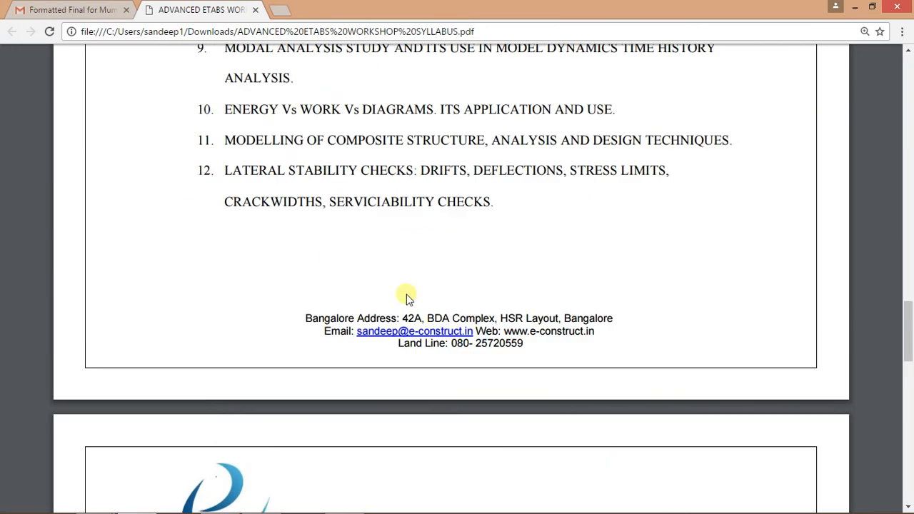
pyautogui.scroll(20, 407, 299)
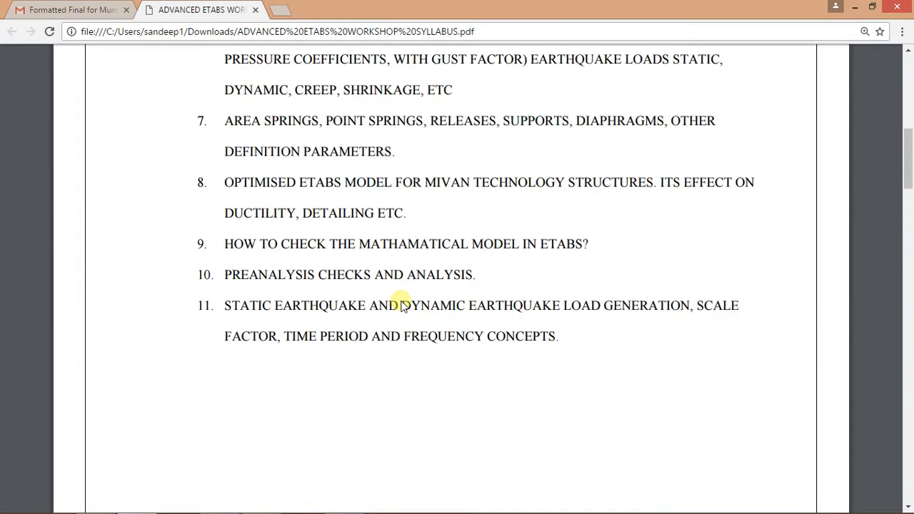
pyautogui.scroll(10, 401, 306)
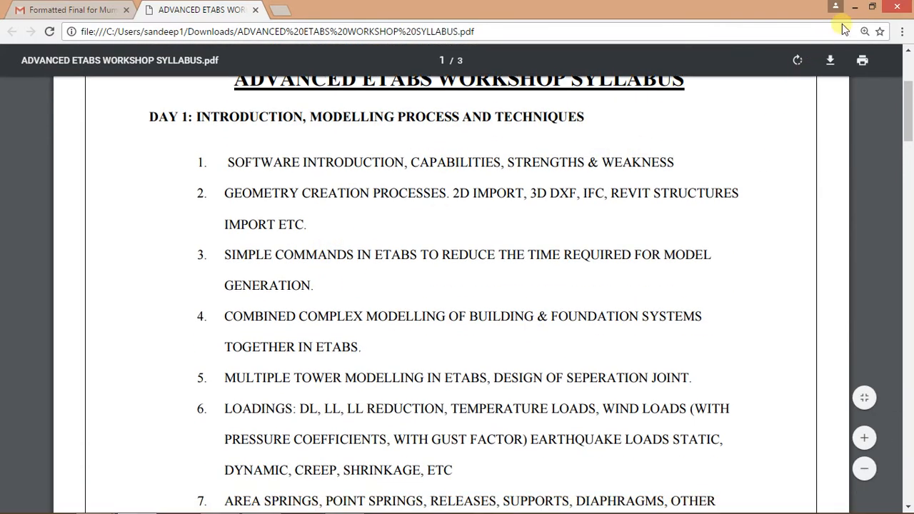
# Step: Minimize the browser and launch ETABS 2016 from the desktop
pyautogui.click(855, 7)
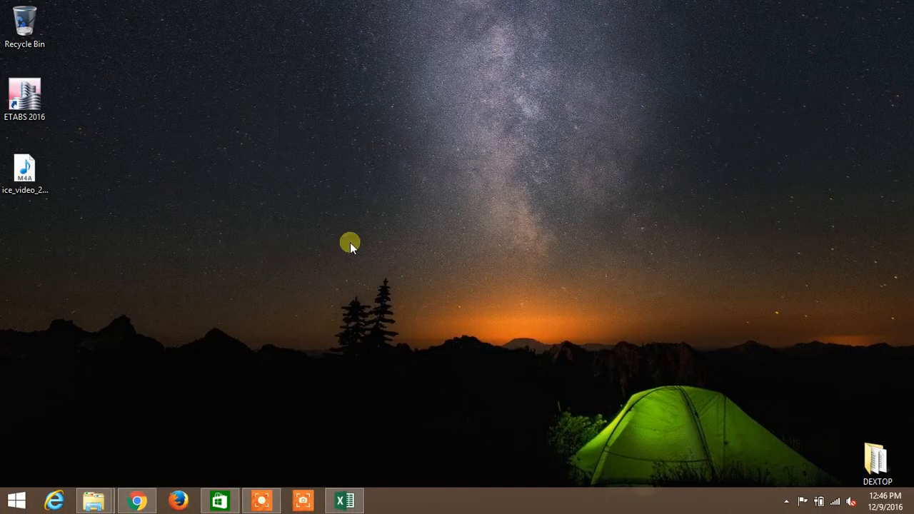
pyautogui.doubleClick(39, 109)
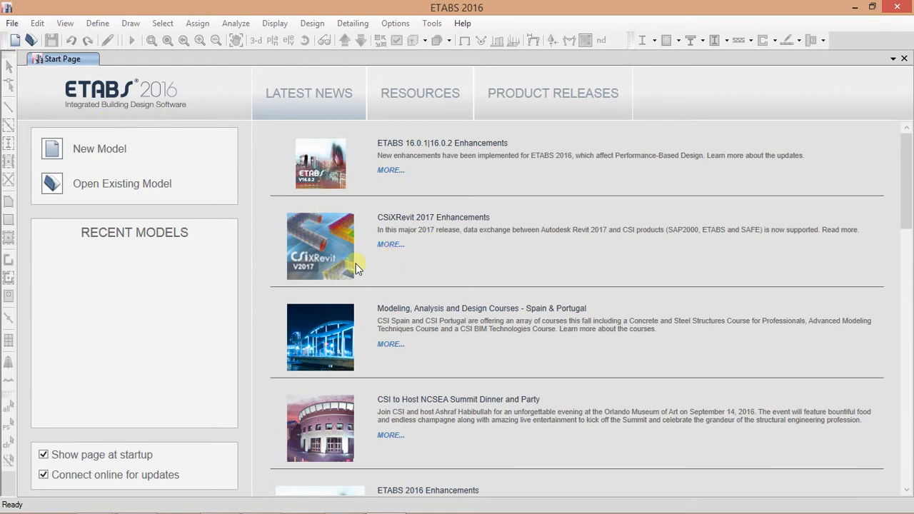
# Step: Start a new model
pyautogui.click(12, 23)
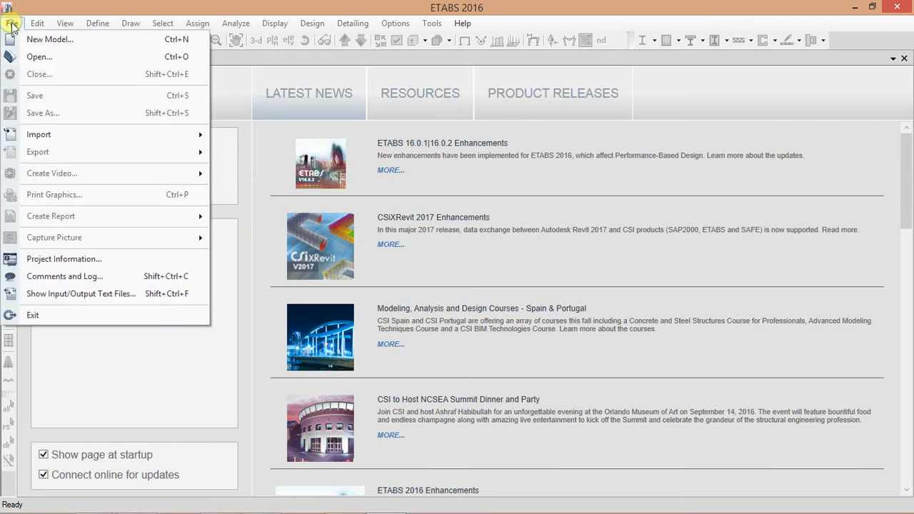
pyautogui.click(43, 40)
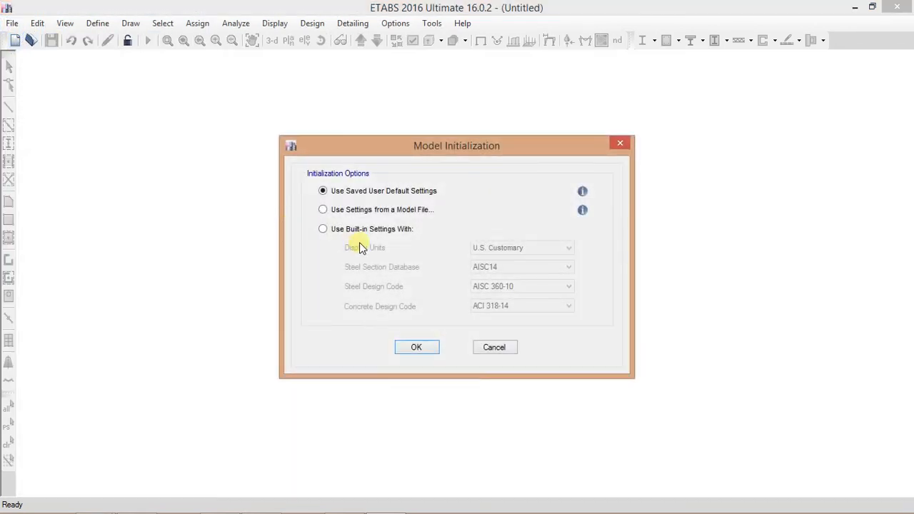
pyautogui.click(370, 230)
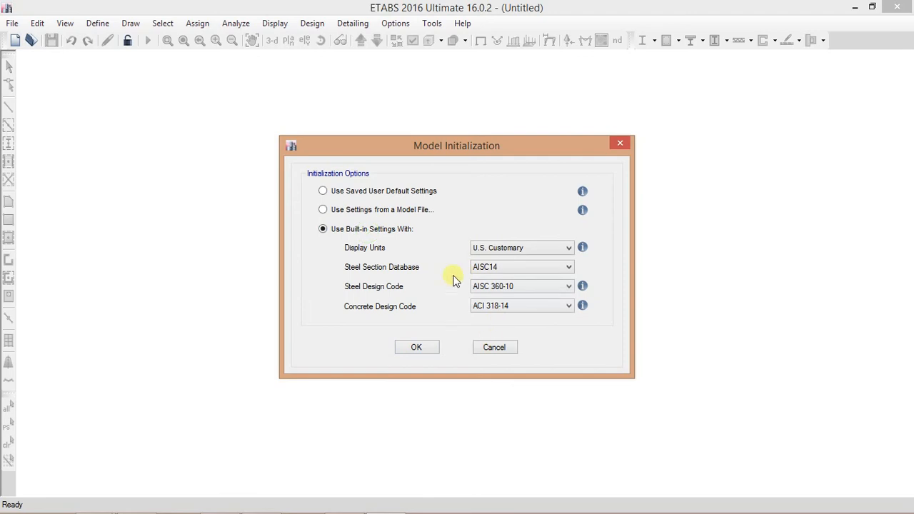
# Step: Initialize the model with Metric SI display units and start from the Blank quick template
pyautogui.click(541, 248)
pyautogui.click(532, 267)
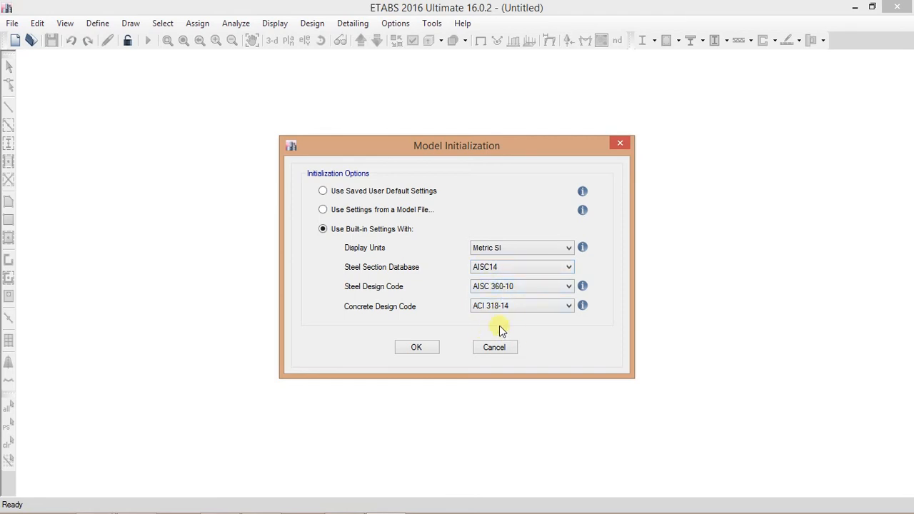
pyautogui.click(502, 270)
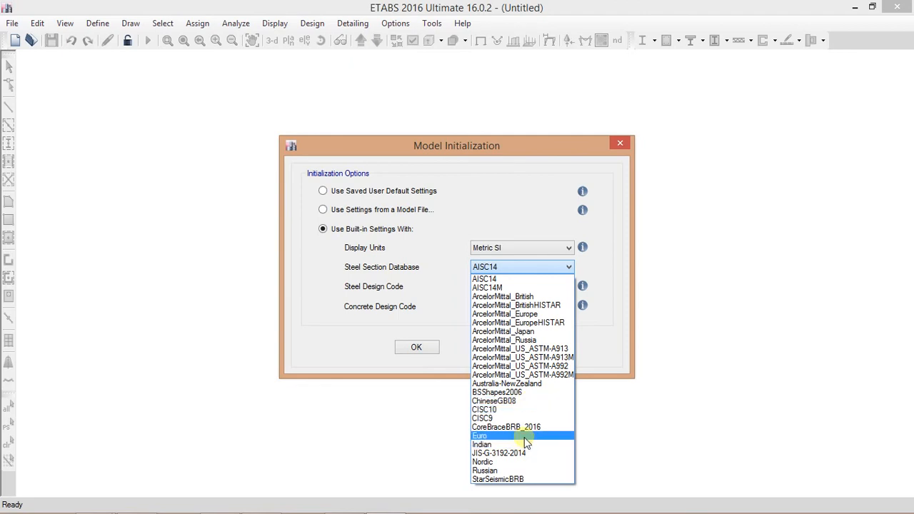
pyautogui.click(517, 212)
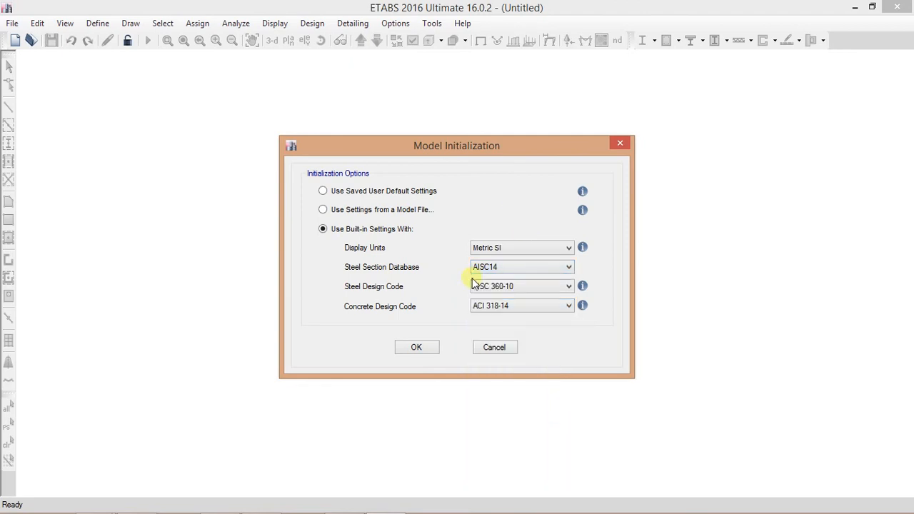
pyautogui.click(507, 288)
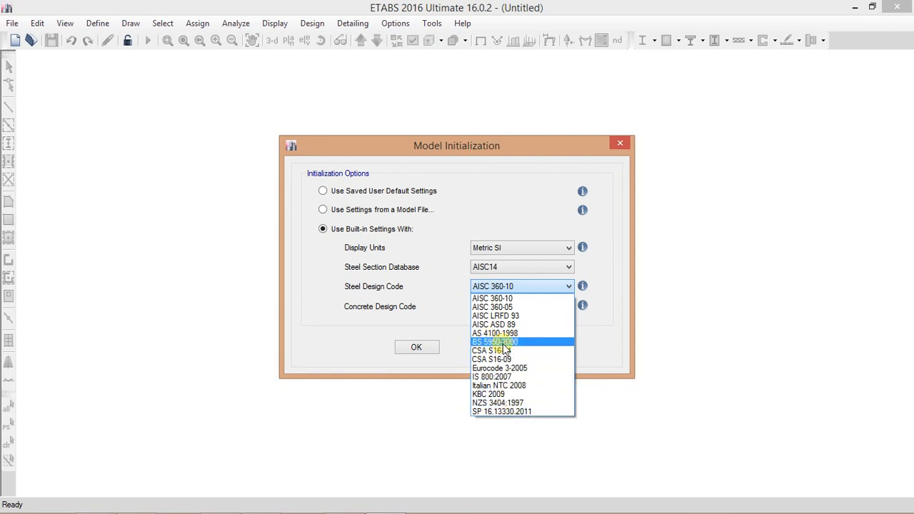
pyautogui.click(466, 207)
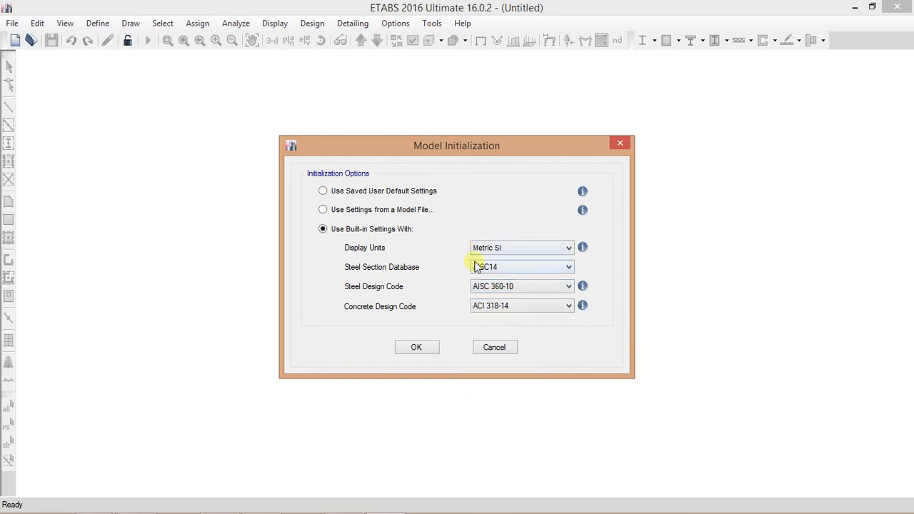
pyautogui.click(424, 350)
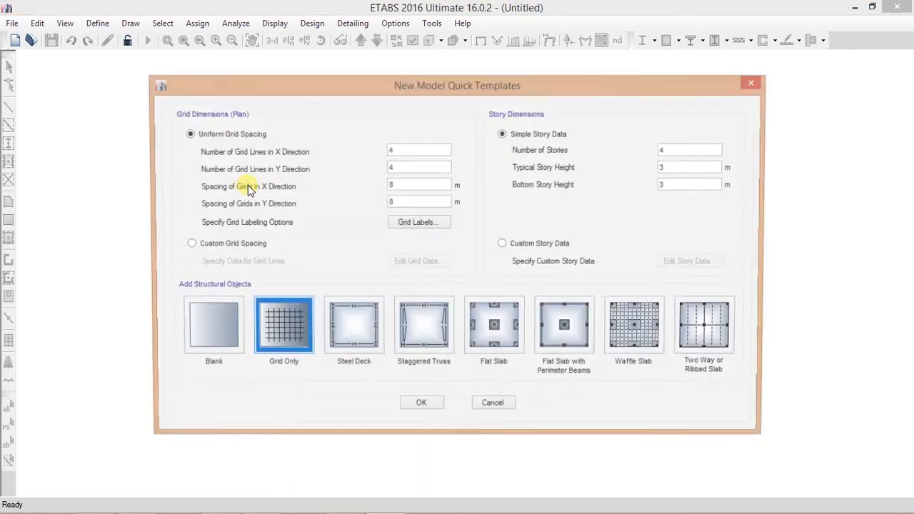
pyautogui.click(208, 325)
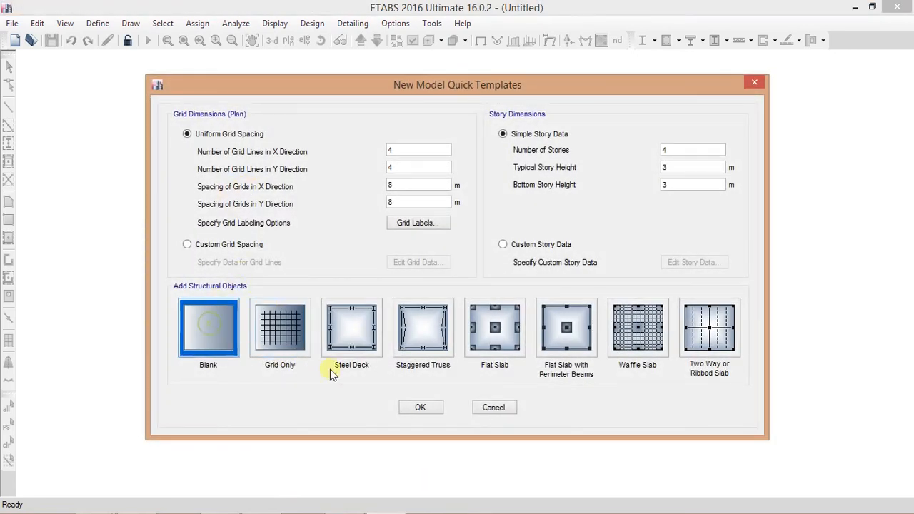
pyautogui.click(421, 408)
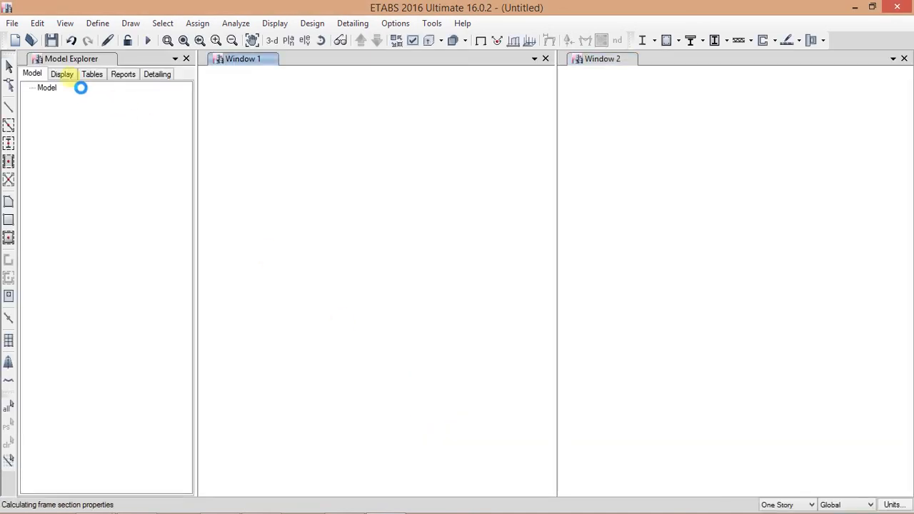
# Step: Import a .DXF File of 3D Model, pasting the file's path and opening the drawing
pyautogui.click(13, 23)
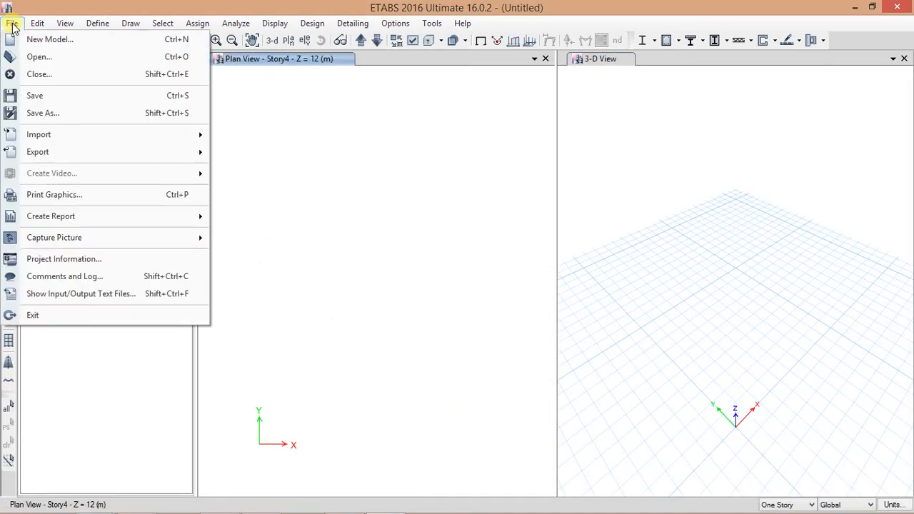
pyautogui.moveTo(76, 135)
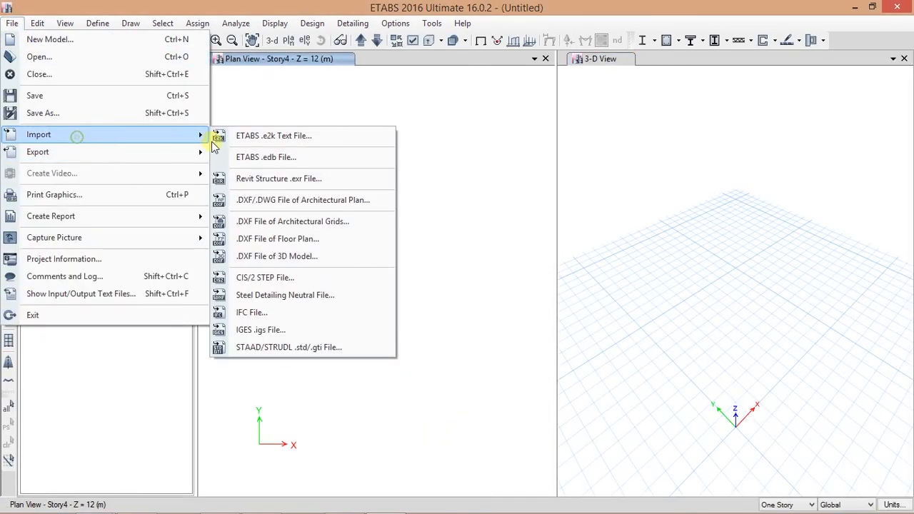
pyautogui.click(300, 261)
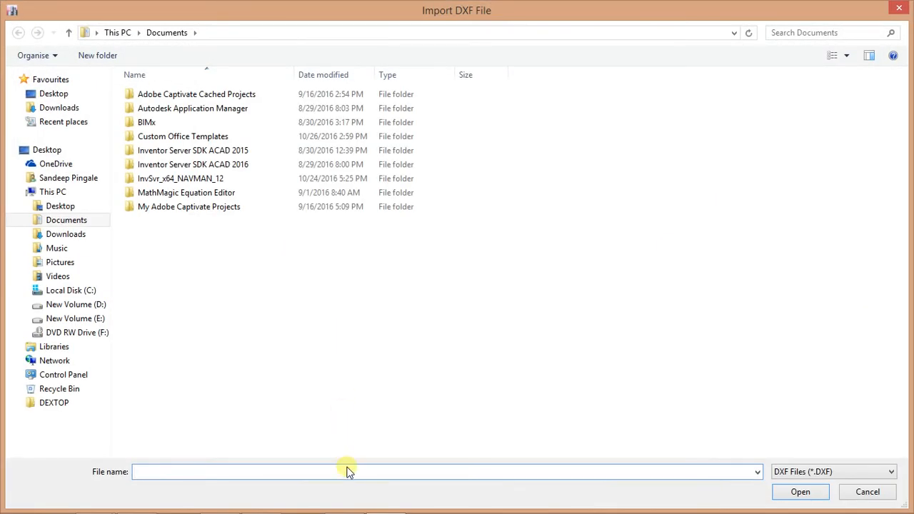
pyautogui.rightClick(349, 469)
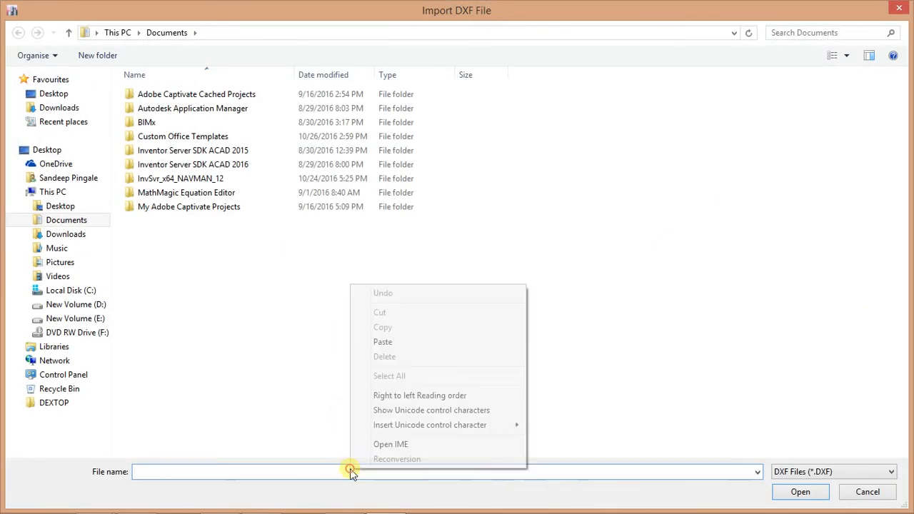
pyautogui.click(378, 340)
pyautogui.click(804, 493)
pyautogui.click(173, 97)
pyautogui.doubleClick(172, 97)
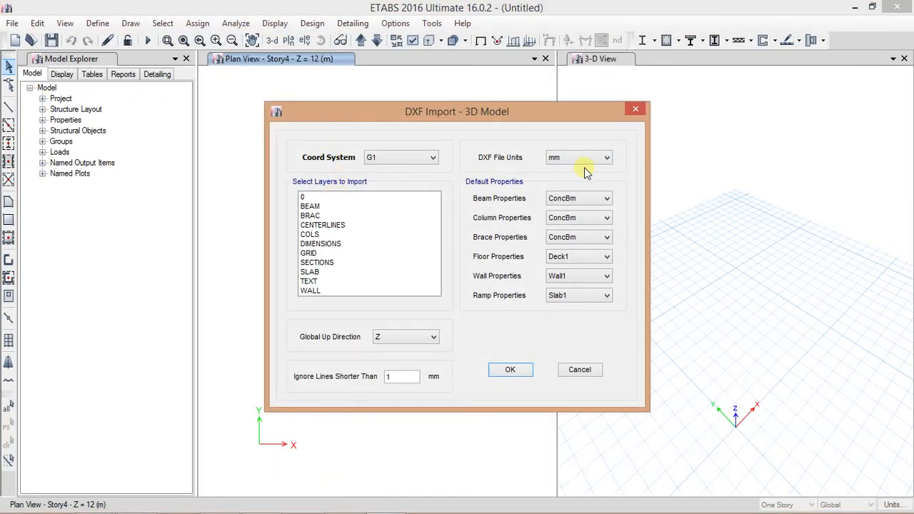
# Step: Select all layers for the DXF 3D model import and accept the generated story data
pyautogui.moveTo(308, 197); pyautogui.dragTo(333, 300)
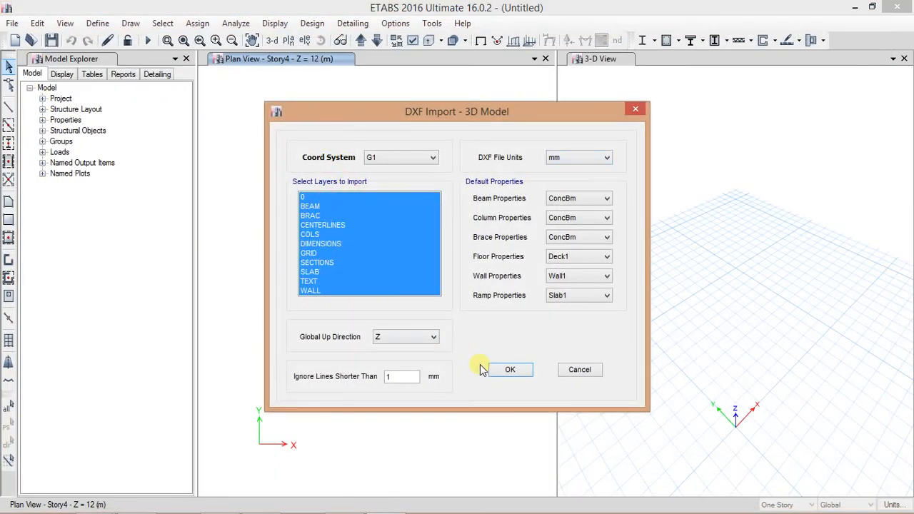
pyautogui.click(512, 370)
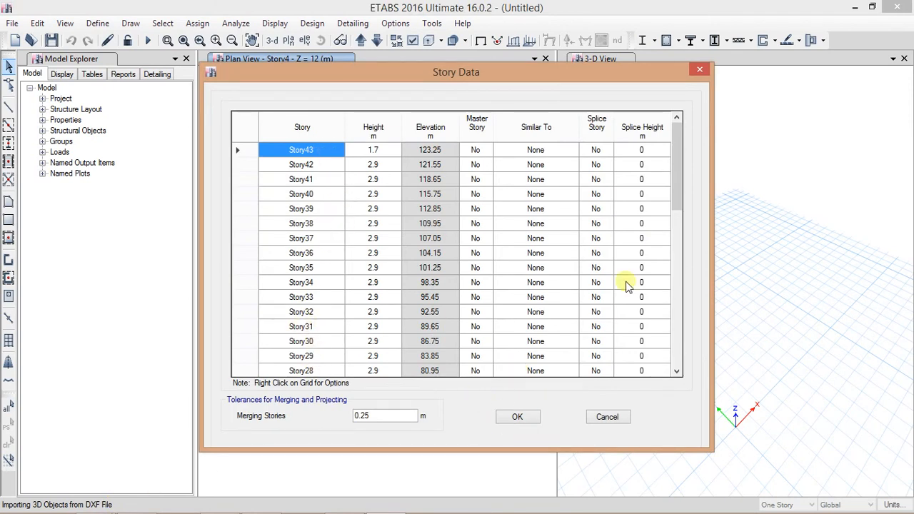
pyautogui.click(532, 419)
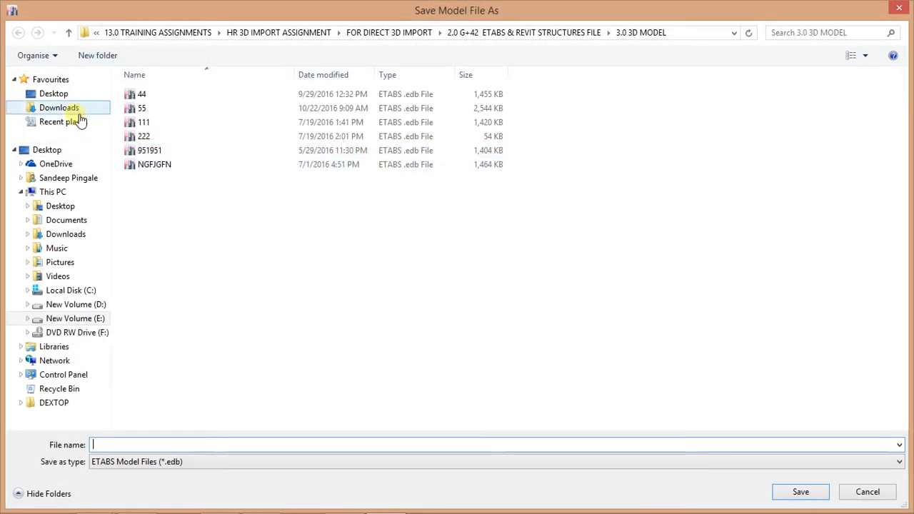
# Step: Create a new folder named 42 STORY on the Desktop and open it
pyautogui.click(66, 93)
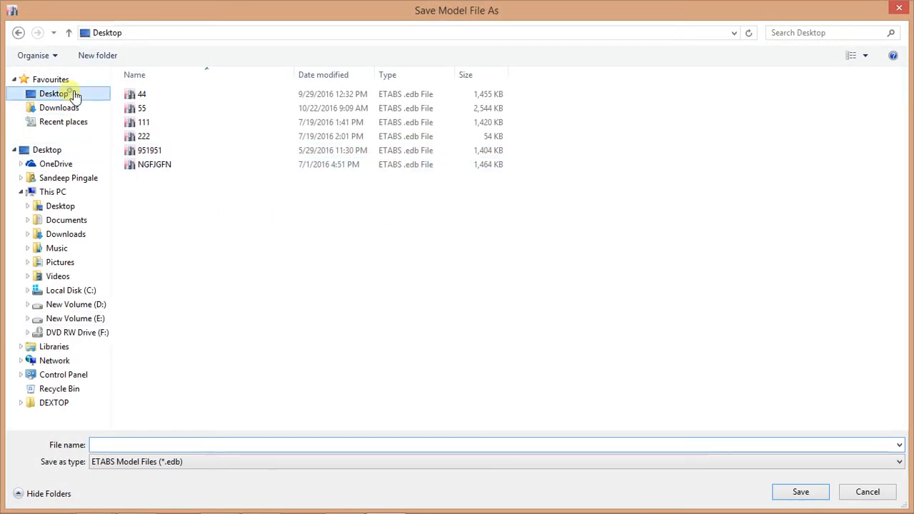
pyautogui.click(97, 55)
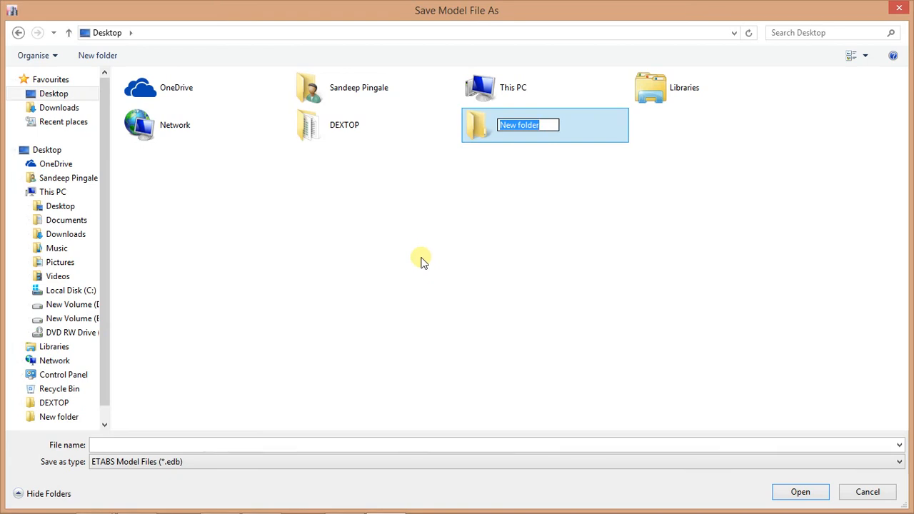
pyautogui.write('42 STORY')
pyautogui.press('Return')
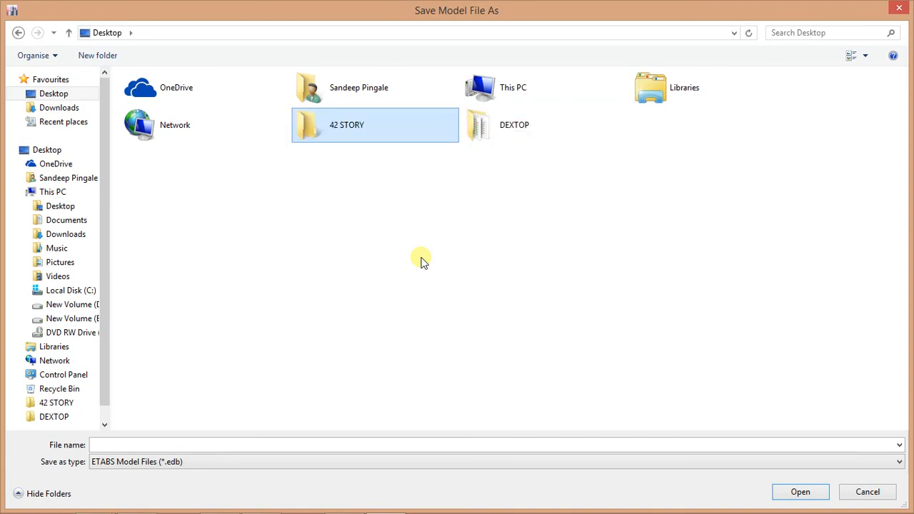
pyautogui.press('Return')
# Step: Save the model as A-01
pyautogui.click(405, 444)
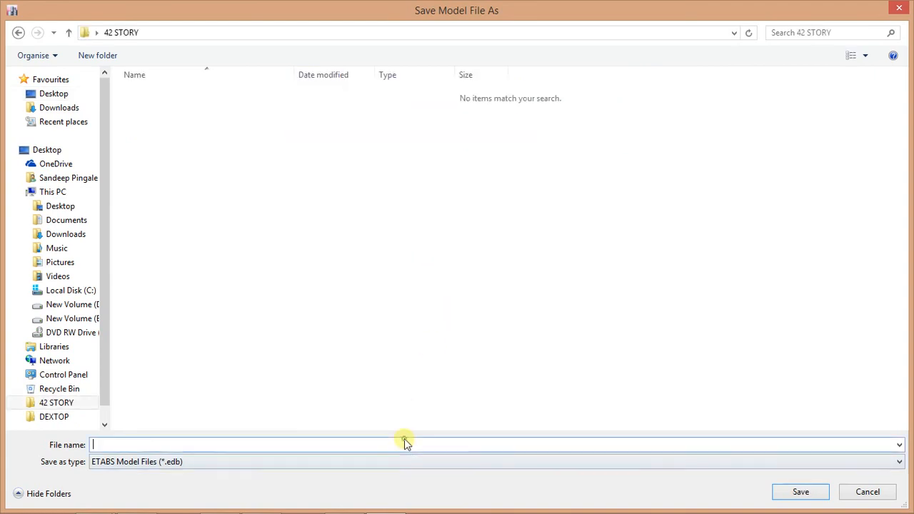
pyautogui.write('A-01')
pyautogui.press('Return')
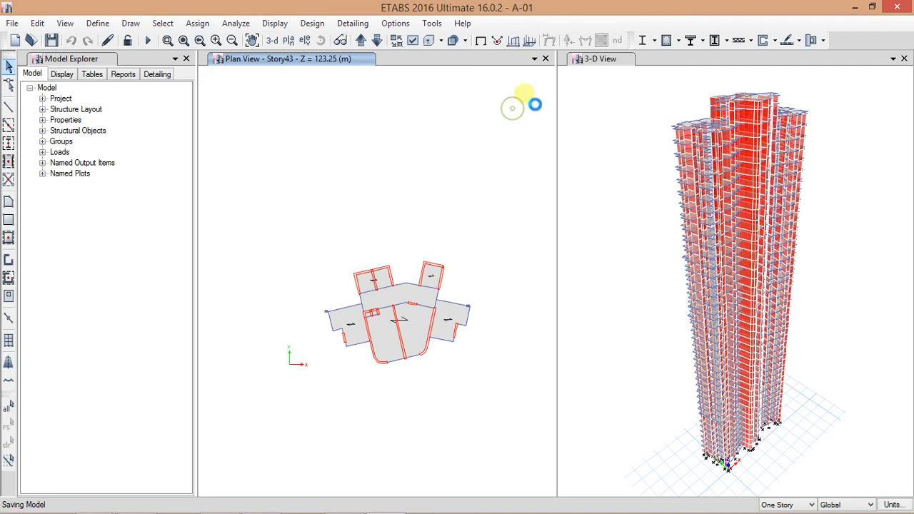
# Step: Close the plan view window and expand the Properties branch of the model explorer
pyautogui.click(545, 59)
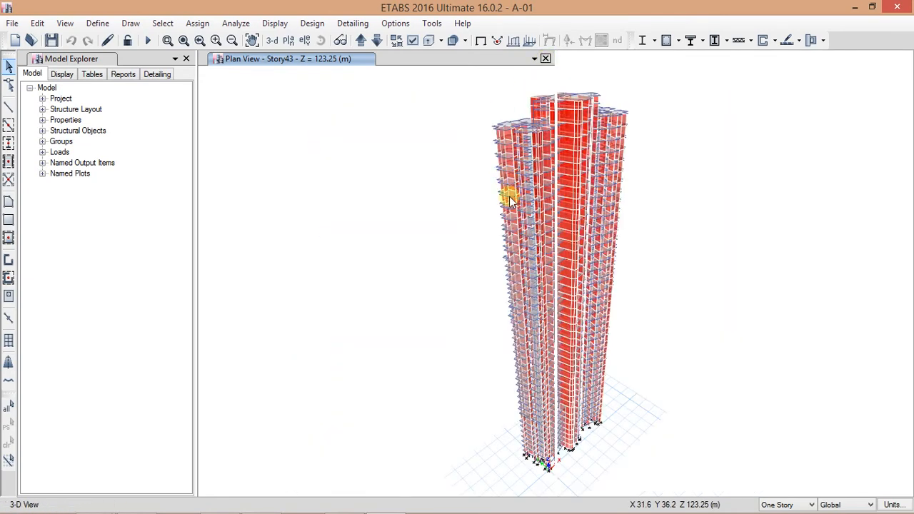
pyautogui.click(42, 120)
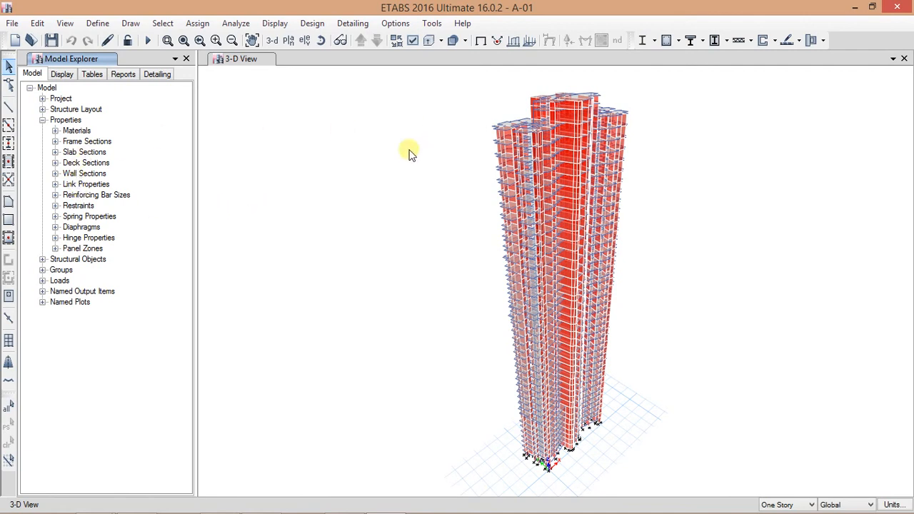
# Step: Open the rendered view of the model and rotate and zoom it to inspect the tower
pyautogui.click(73, 25)
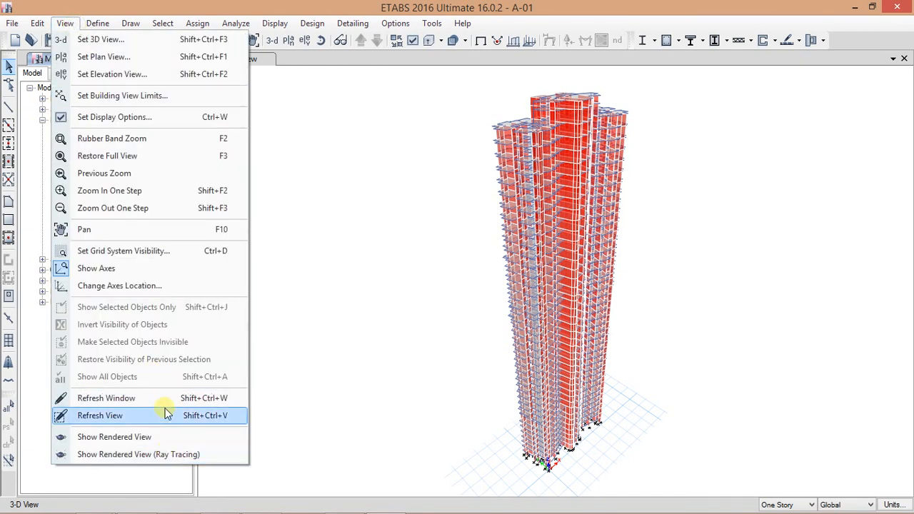
pyautogui.click(158, 438)
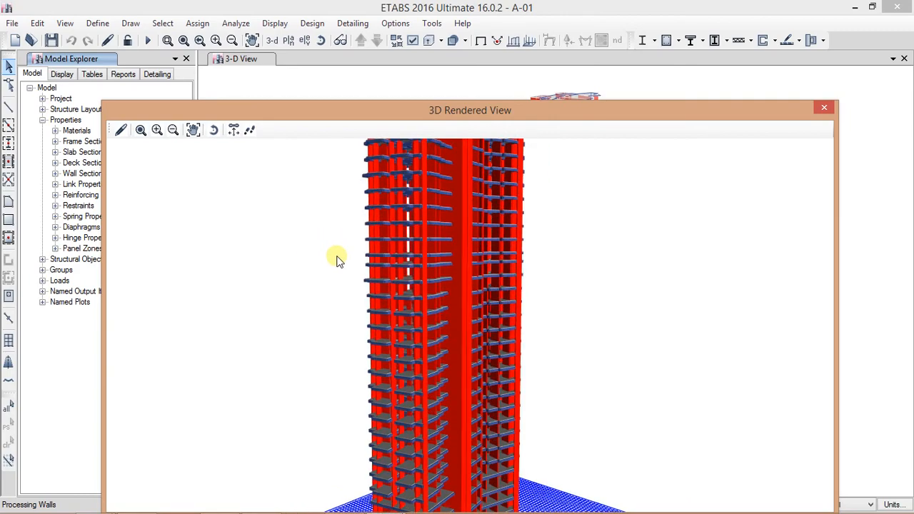
pyautogui.click(213, 129)
pyautogui.moveTo(370, 206); pyautogui.dragTo(529, 319)
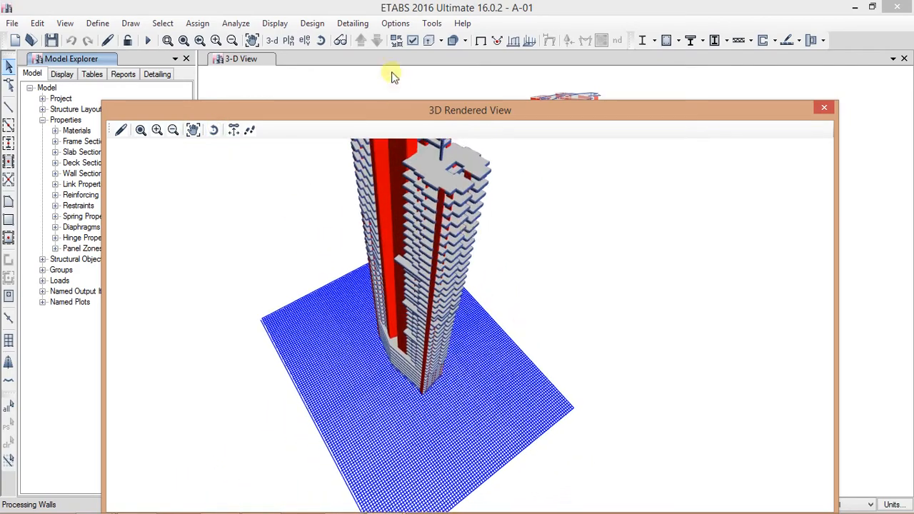
pyautogui.scroll(2, 417, 204)
pyautogui.moveTo(418, 205); pyautogui.dragTo(676, 257)
pyautogui.moveTo(343, 339); pyautogui.dragTo(373, 217)
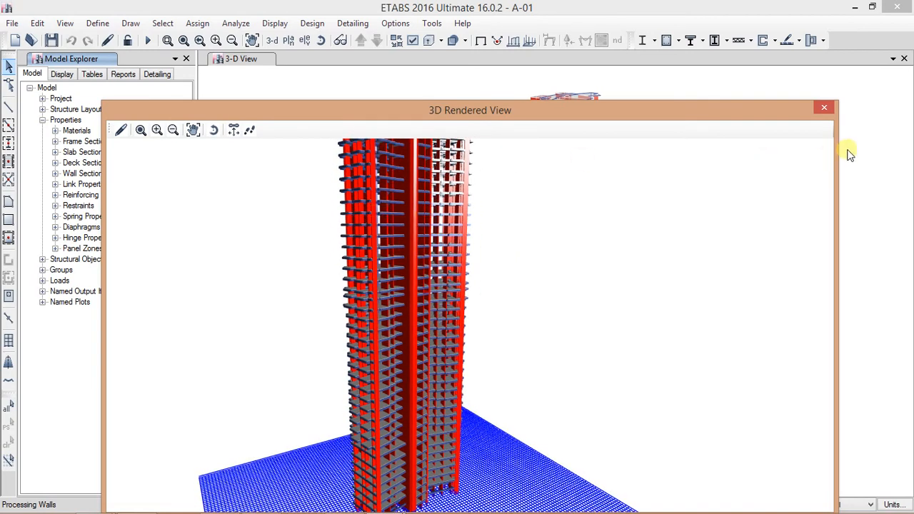
# Step: Close the rendered view and select all floor objects by object type
pyautogui.click(825, 111)
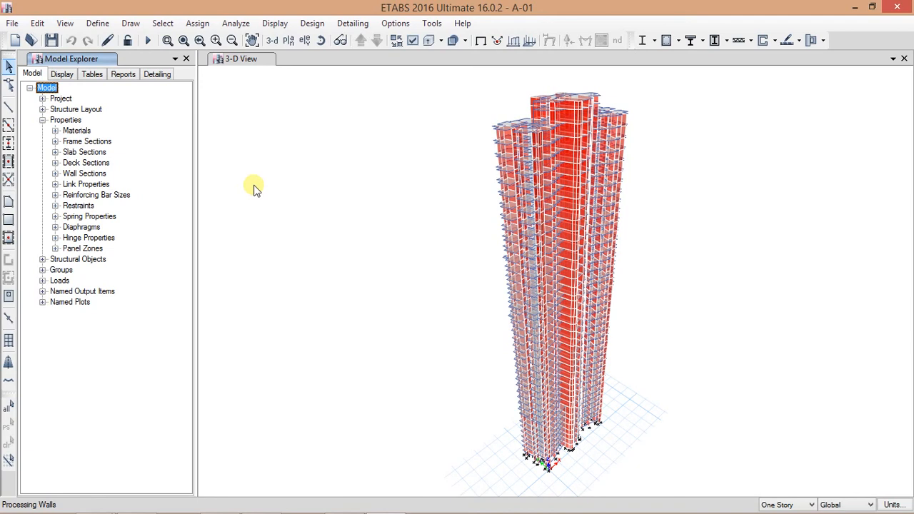
pyautogui.click(72, 57)
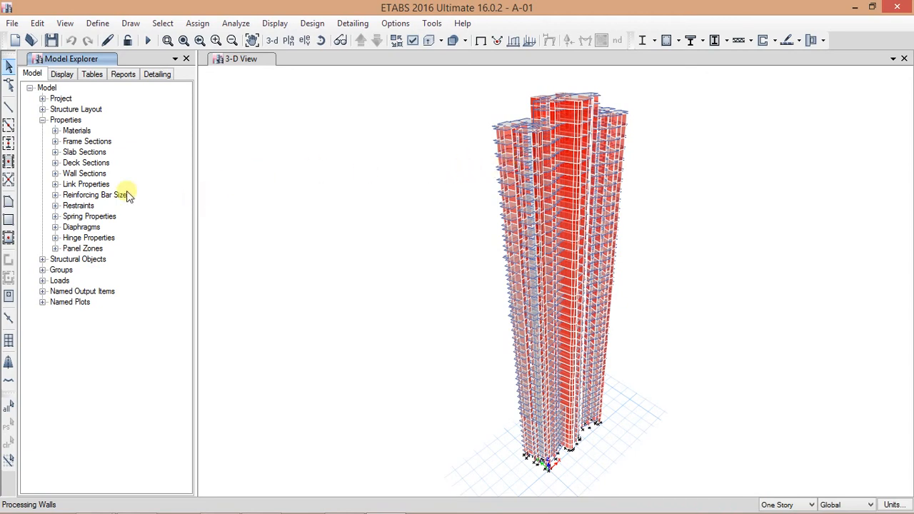
pyautogui.click(163, 23)
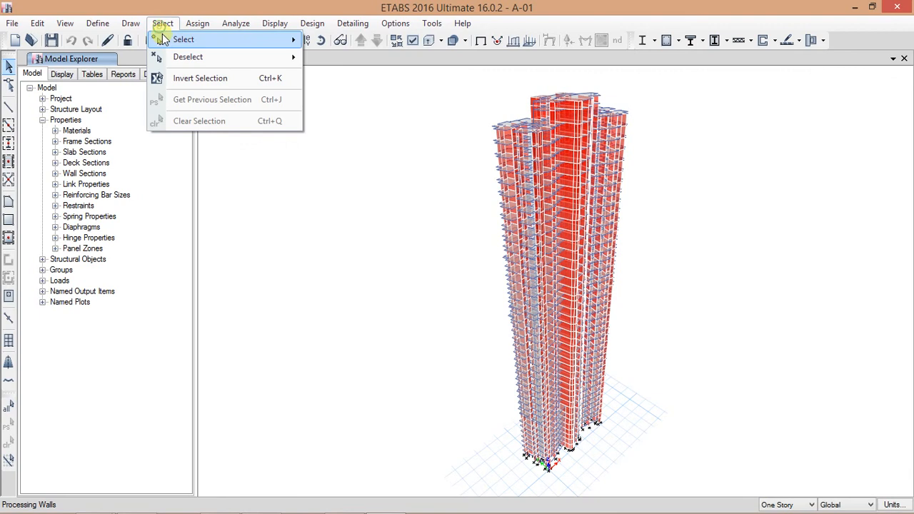
pyautogui.moveTo(171, 40)
pyautogui.click(362, 136)
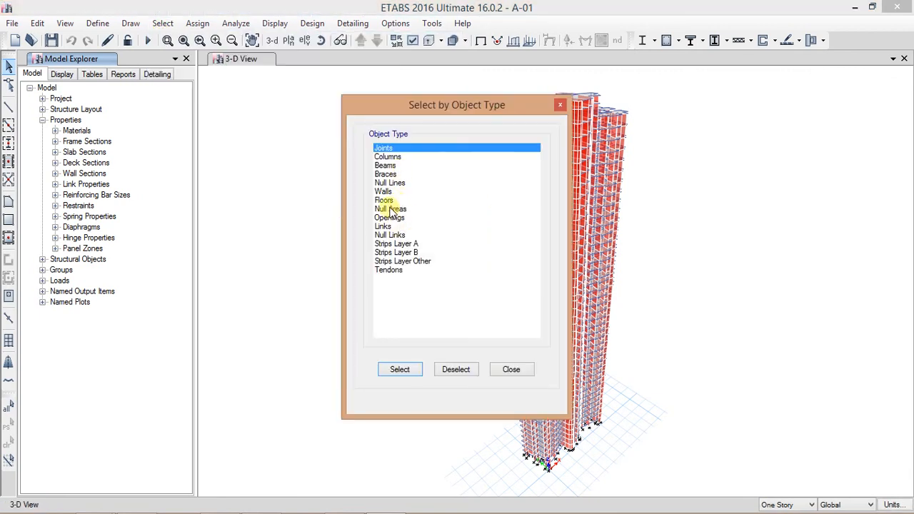
pyautogui.click(385, 200)
pyautogui.click(400, 370)
pyautogui.click(514, 370)
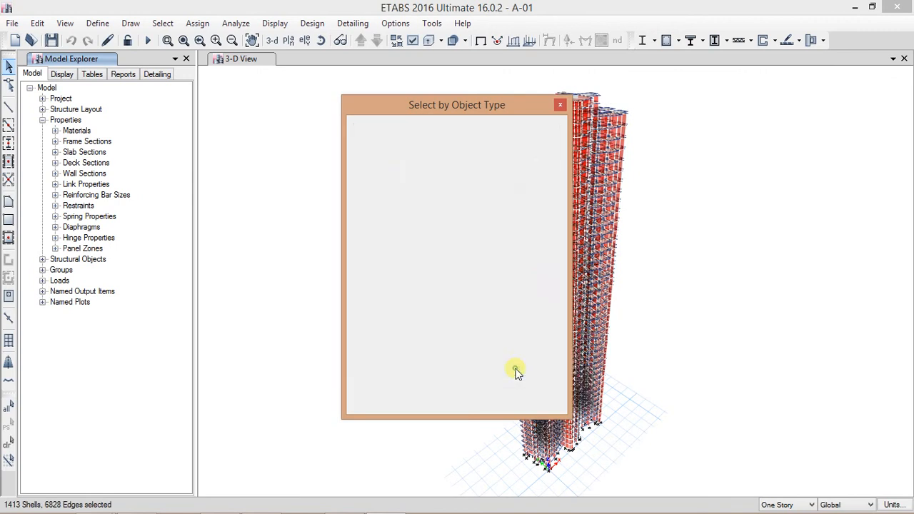
# Step: Expand the slab sections and open a plan view of Story37
pyautogui.click(55, 152)
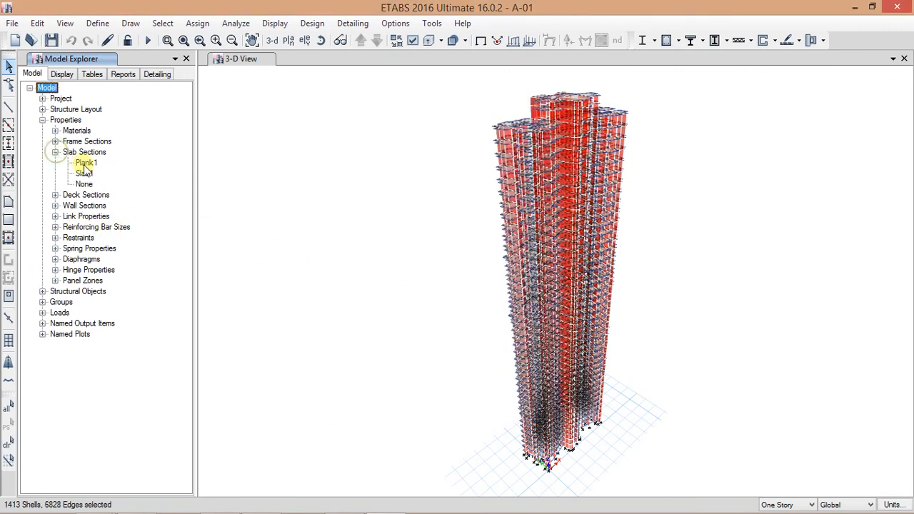
pyautogui.click(83, 173)
pyautogui.moveTo(284, 208); pyautogui.dragTo(367, 180)
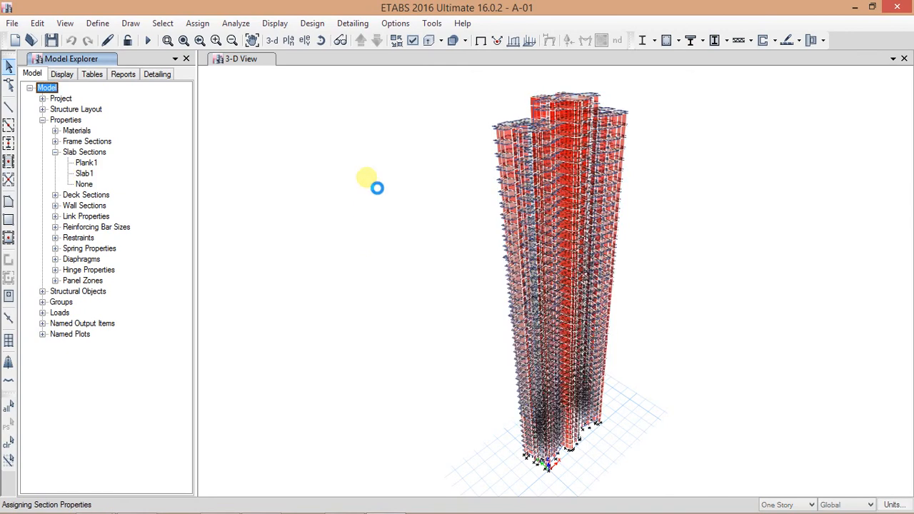
pyautogui.click(285, 40)
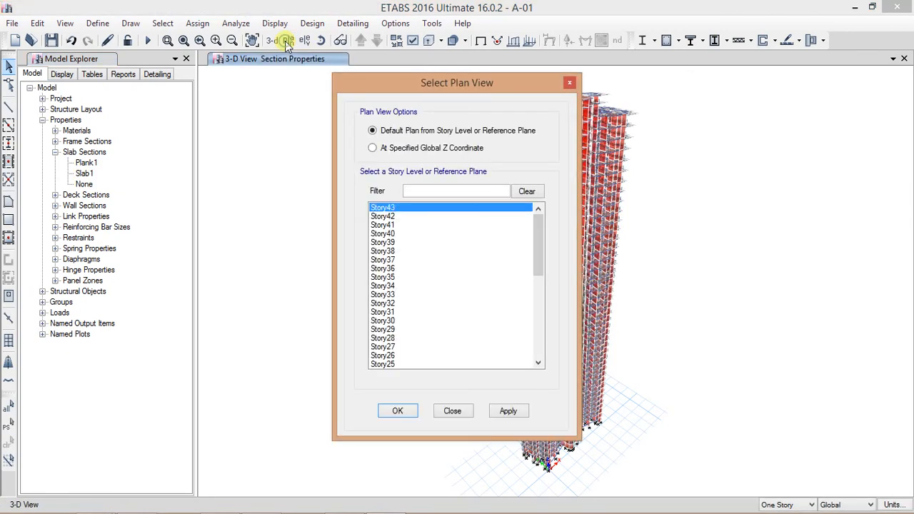
pyautogui.click(400, 260)
pyautogui.click(398, 410)
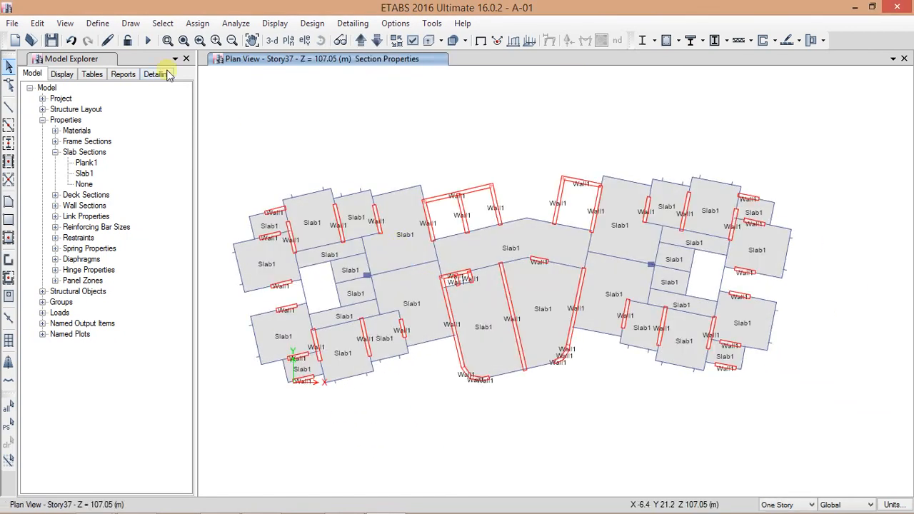
pyautogui.click(70, 40)
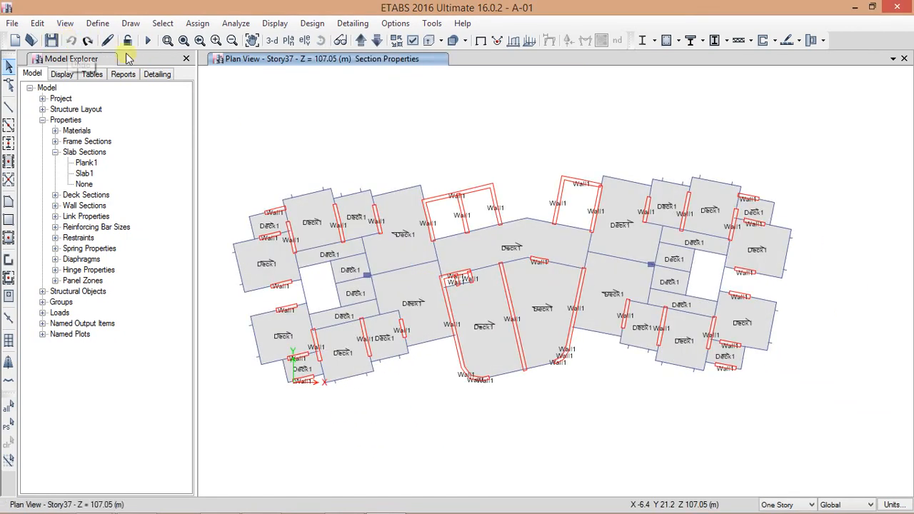
pyautogui.scroll(3, 409, 239)
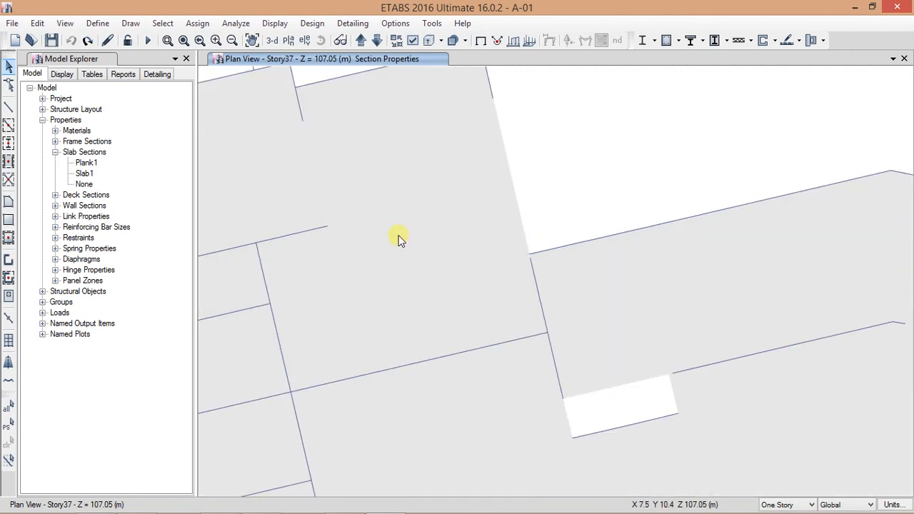
pyautogui.click(94, 43)
# Step: Open the Slab1 property data to review it, then cancel
pyautogui.click(85, 173)
pyautogui.doubleClick(84, 175)
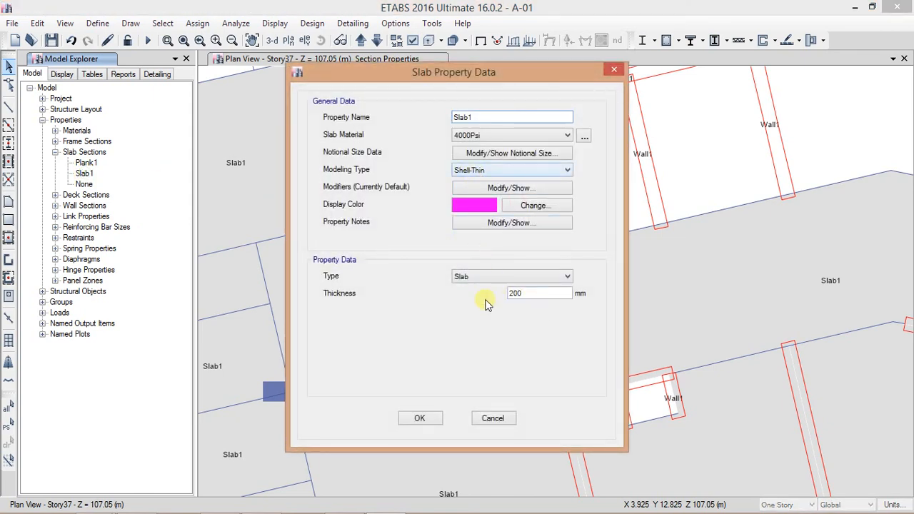
pyautogui.click(493, 419)
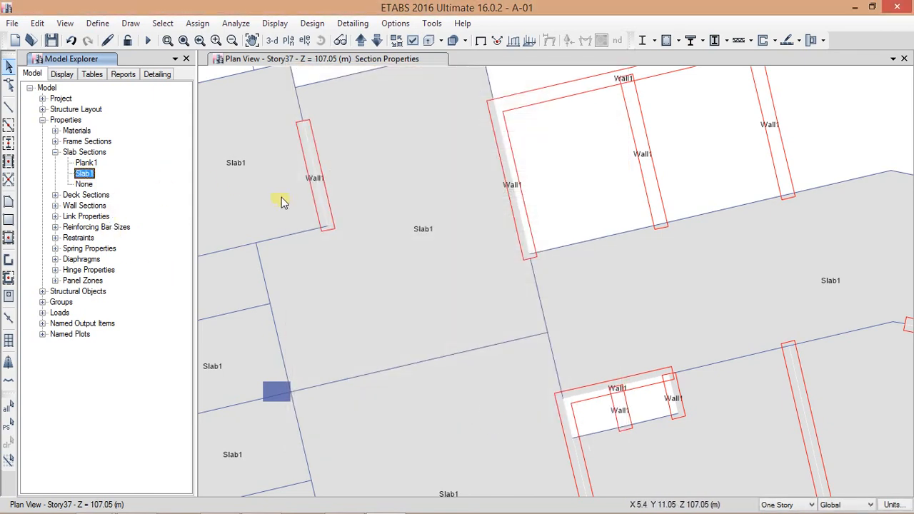
# Step: Select all objects assigned the Slab1 section
pyautogui.scroll(-2, 359, 291)
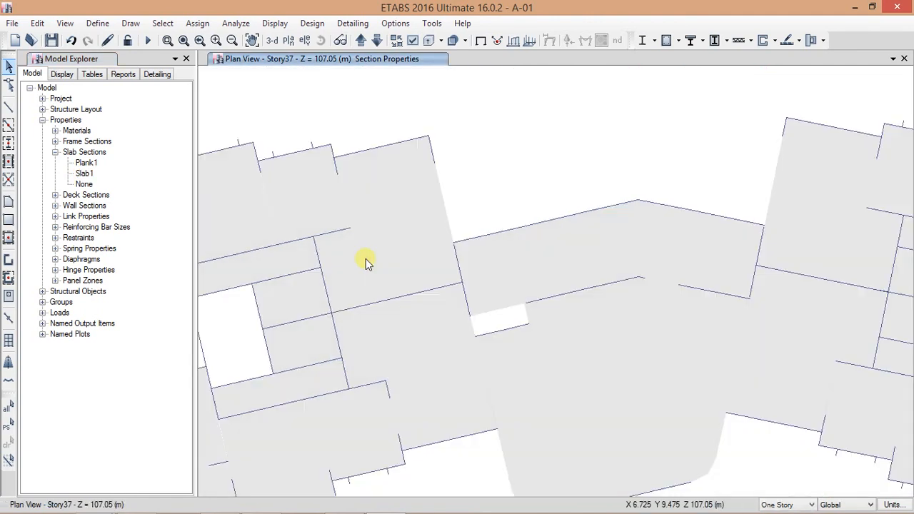
pyautogui.scroll(-3, 366, 263)
pyautogui.scroll(2, 376, 263)
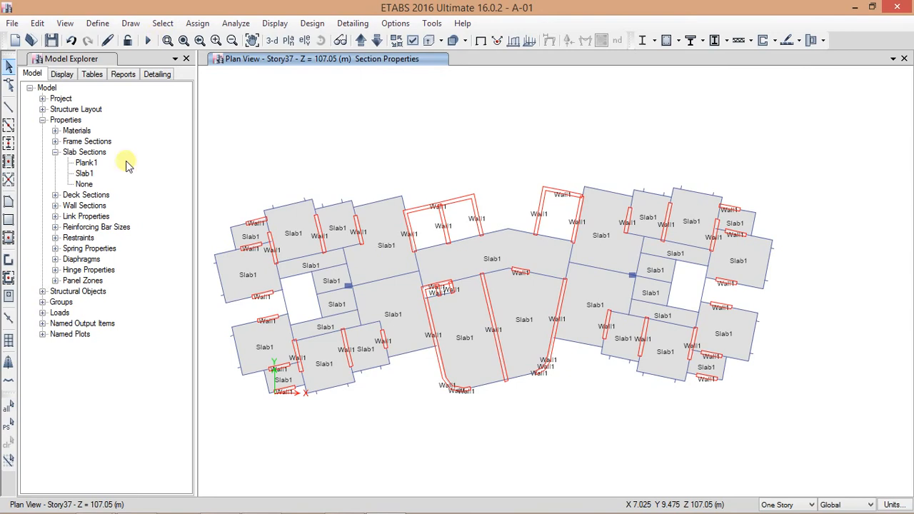
pyautogui.rightClick(84, 173)
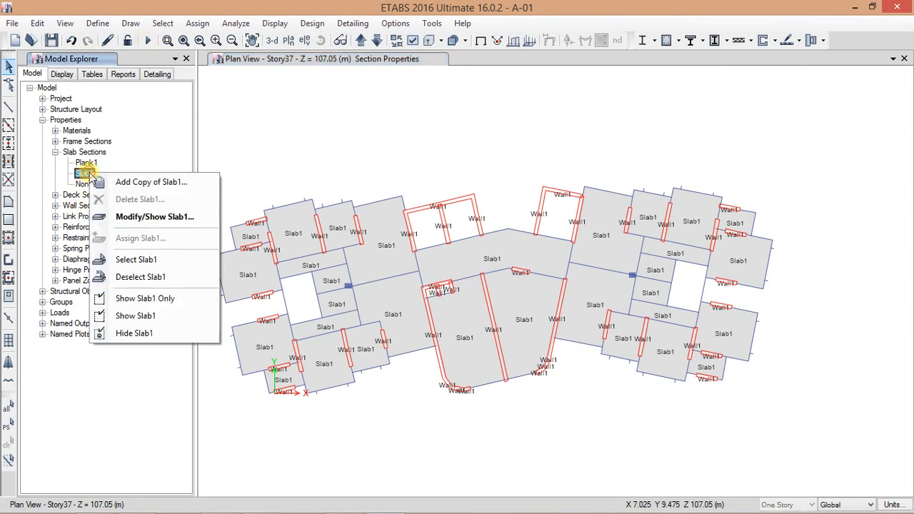
pyautogui.click(151, 265)
# Step: Assign a uniform gravity shell load of 2 kN/m² under the Dead pattern to the selected slabs
pyautogui.click(197, 22)
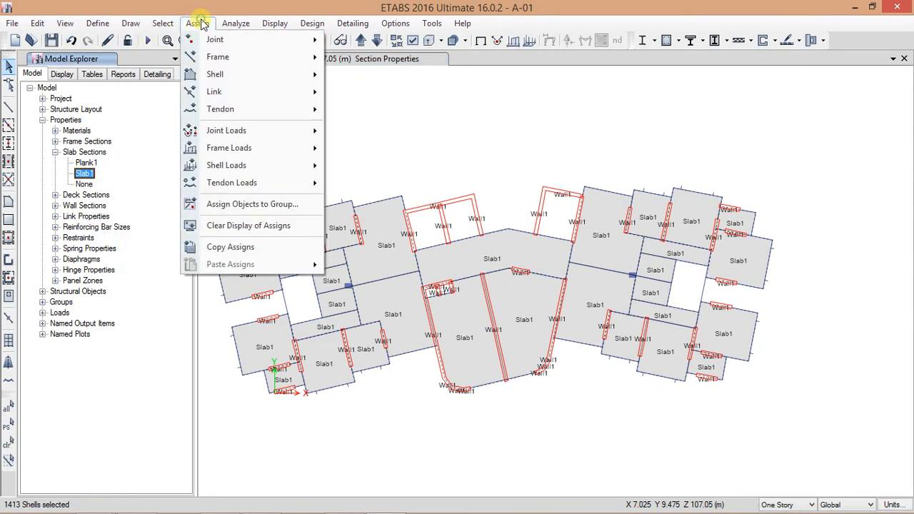
pyautogui.moveTo(247, 165)
pyautogui.click(382, 183)
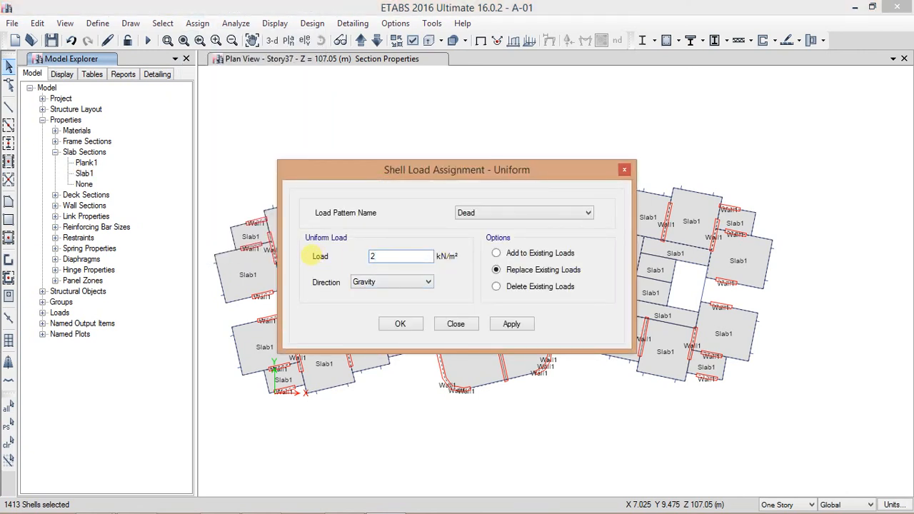
pyautogui.click(512, 324)
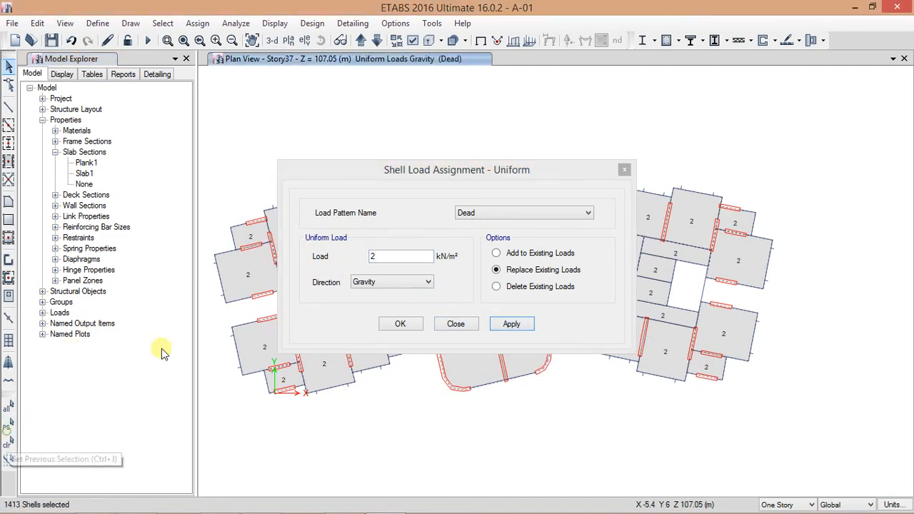
# Step: Apply the same 2 kN/m² uniform shell load under the Live pattern
pyautogui.click(467, 213)
pyautogui.click(477, 234)
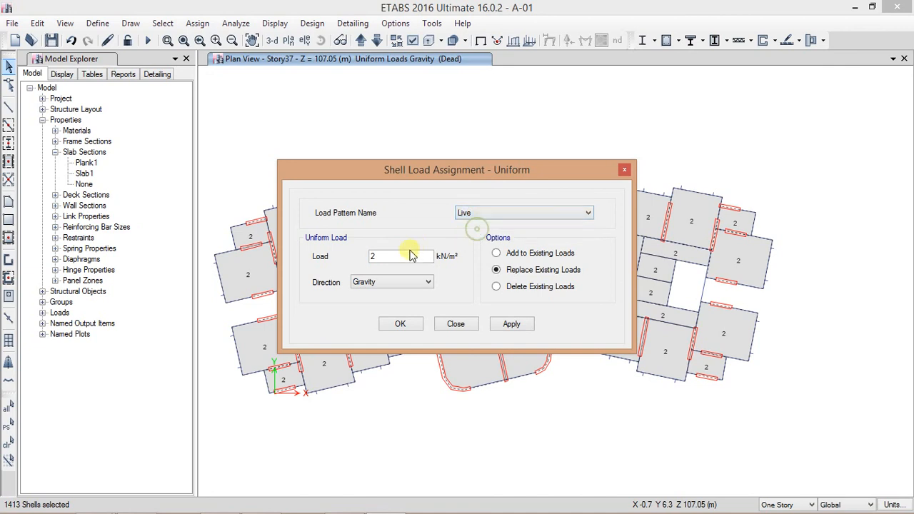
pyautogui.click(501, 325)
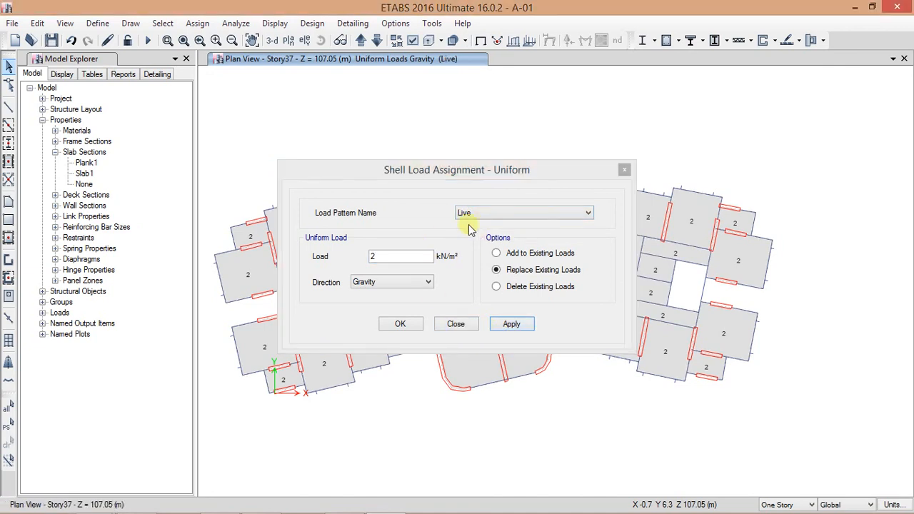
# Step: Select the central slab and add a 1 kN/m² Dead uniform load to its existing loads
pyautogui.moveTo(467, 169); pyautogui.dragTo(226, 91)
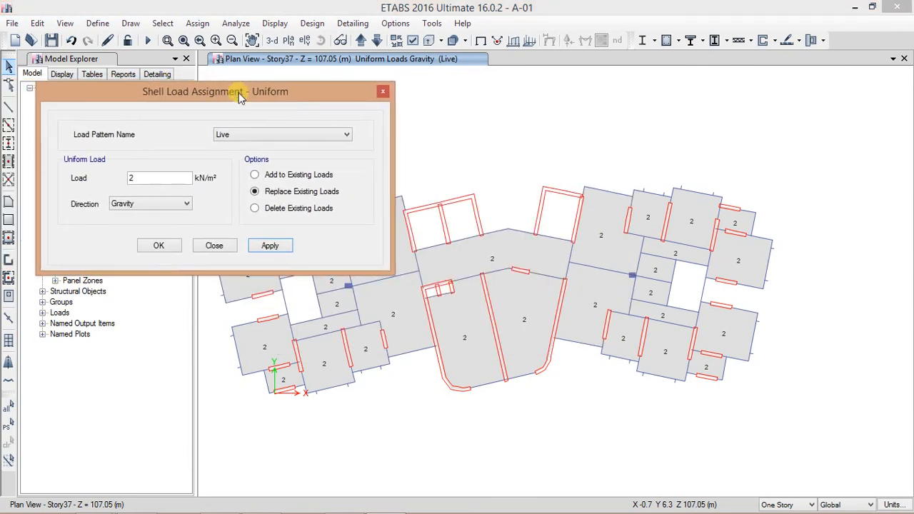
pyautogui.click(461, 331)
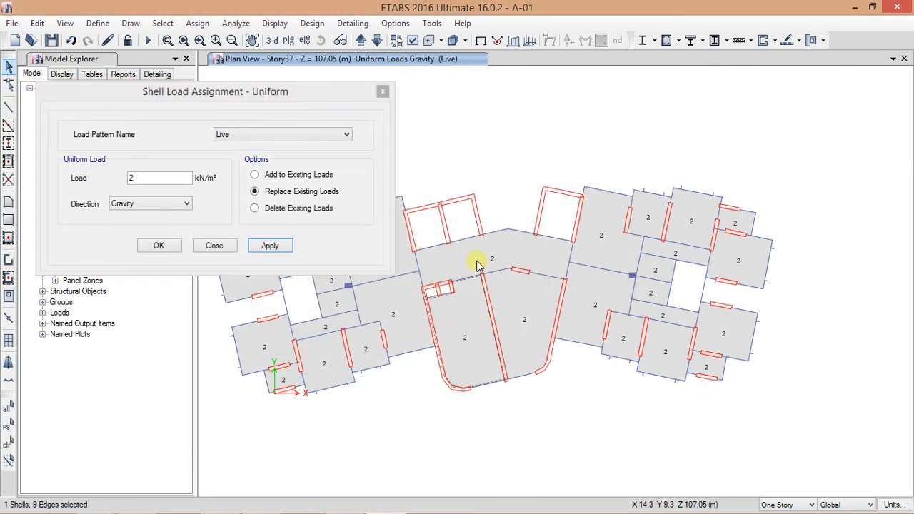
pyautogui.click(261, 135)
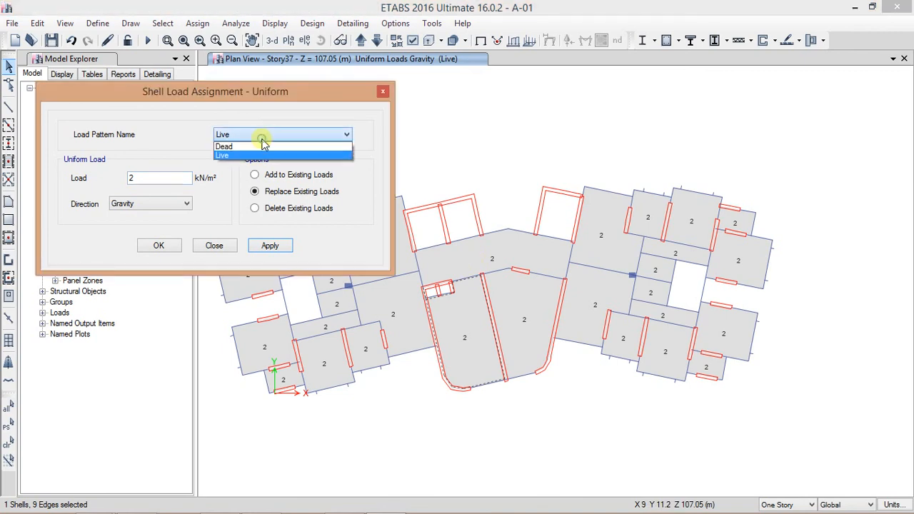
pyautogui.click(255, 145)
pyautogui.moveTo(174, 180); pyautogui.dragTo(78, 178)
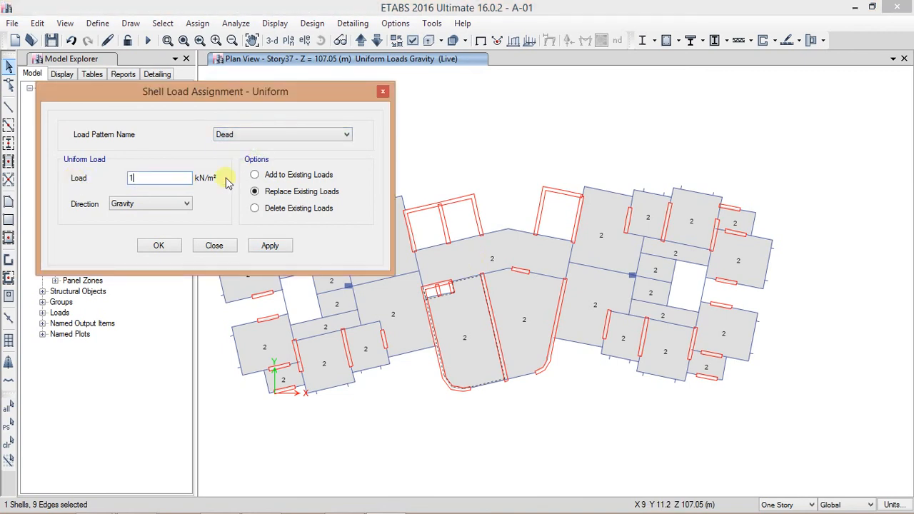
pyautogui.click(255, 175)
pyautogui.click(162, 246)
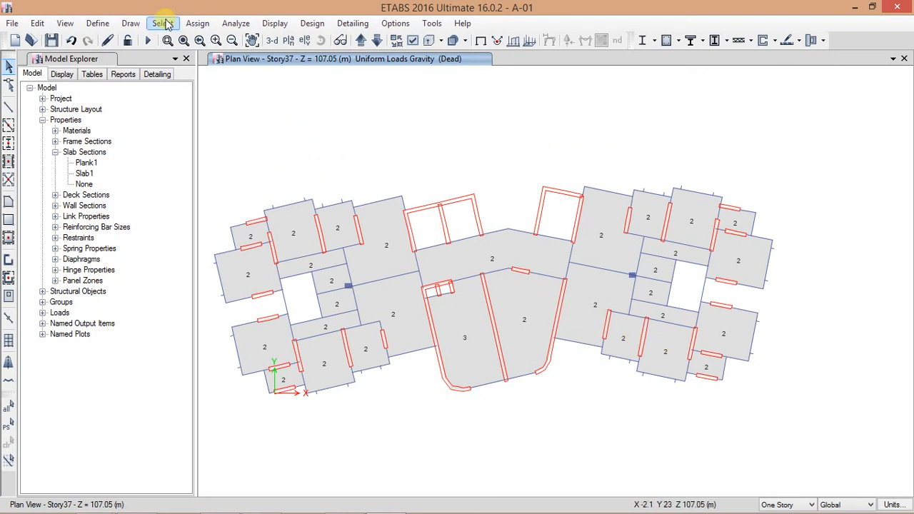
# Step: Select all beams by object type
pyautogui.click(163, 23)
pyautogui.moveTo(185, 39)
pyautogui.click(509, 137)
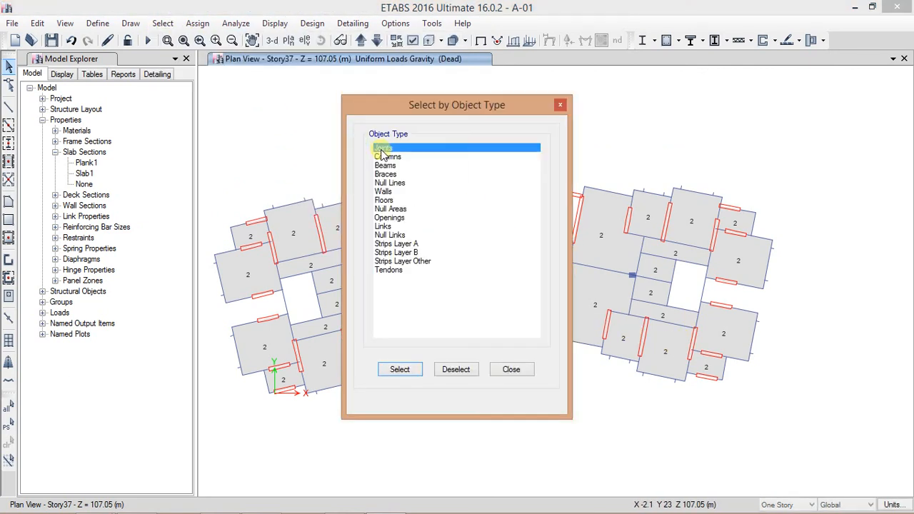
pyautogui.click(391, 166)
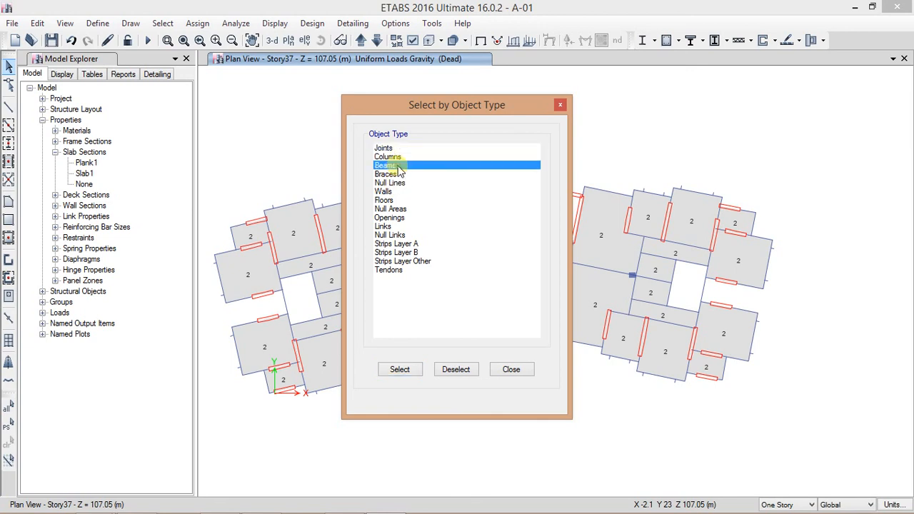
pyautogui.click(408, 373)
pyautogui.click(512, 370)
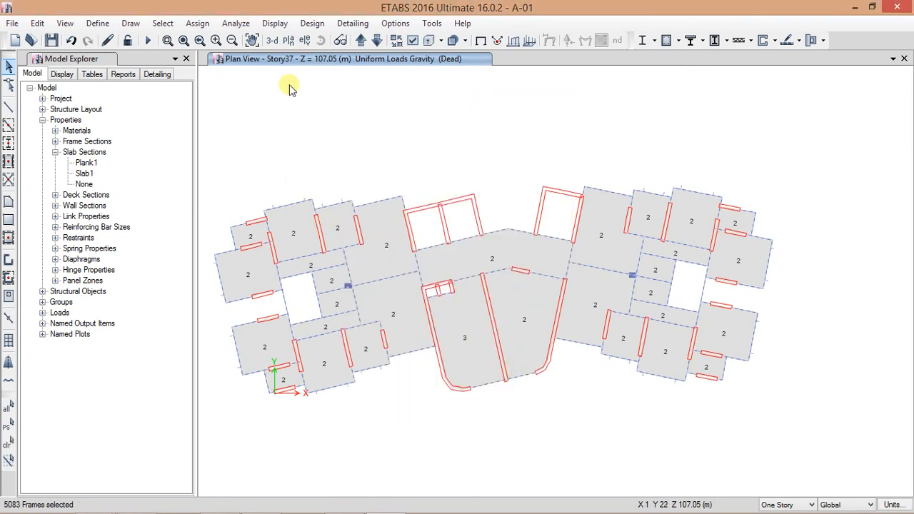
# Step: Assign a uniform distributed Dead load of 10 kN/m to the selected beams
pyautogui.click(197, 23)
pyautogui.moveTo(230, 148)
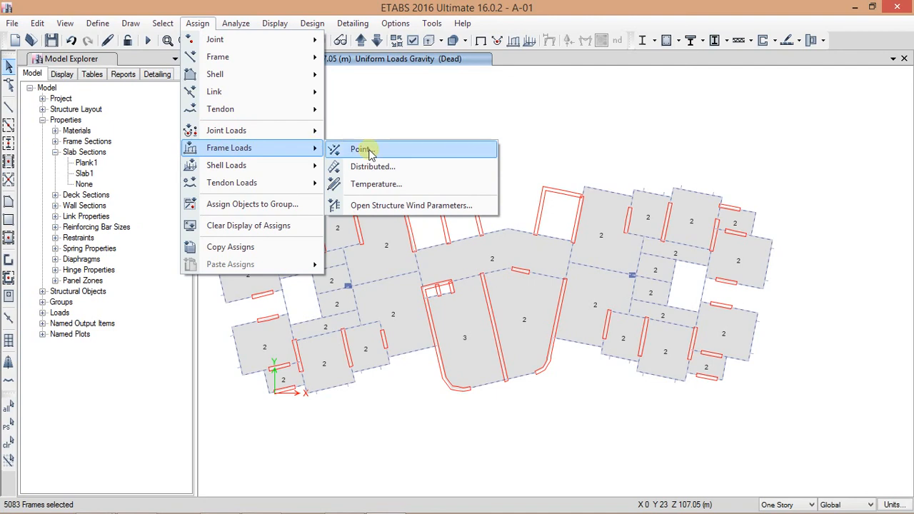
pyautogui.click(391, 169)
pyautogui.doubleClick(353, 359)
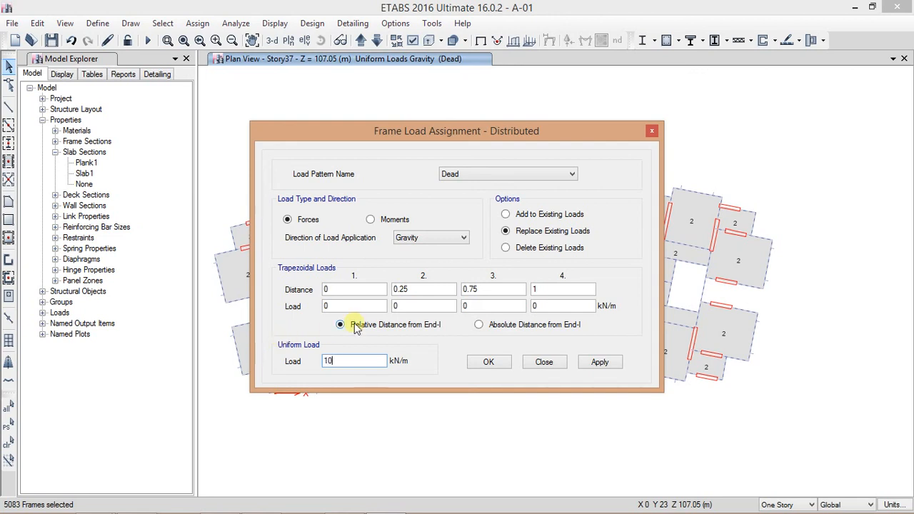
pyautogui.click(492, 363)
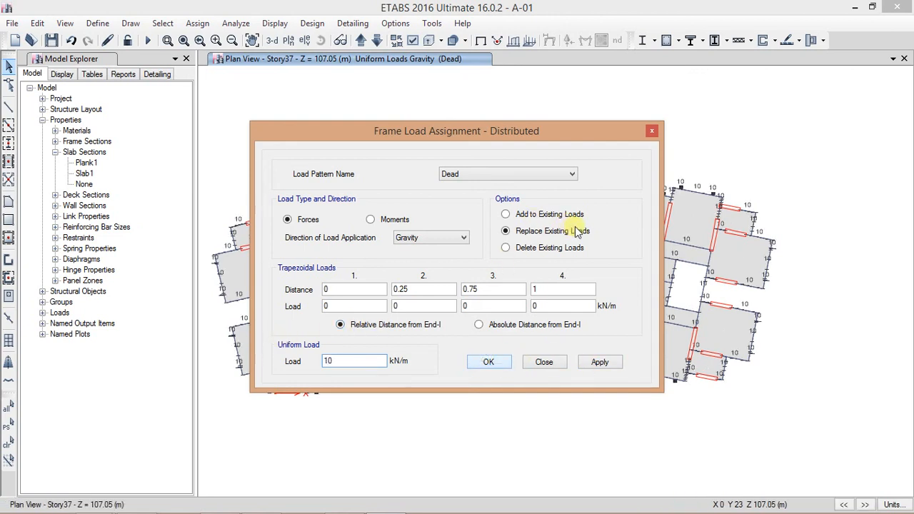
# Step: Switch to a 3-D view of Story37 and orbit and zoom to inspect the assigned loads
pyautogui.click(340, 41)
pyautogui.moveTo(506, 245); pyautogui.dragTo(357, 280)
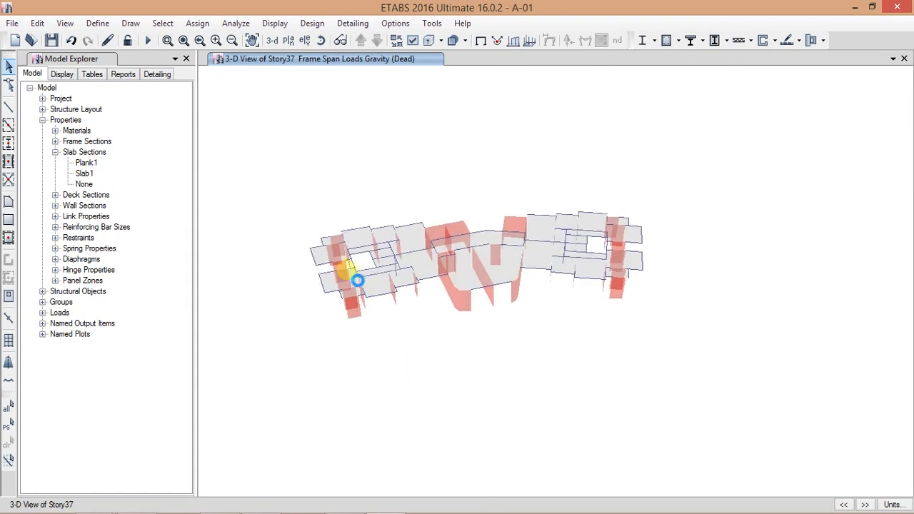
pyautogui.scroll(6, 345, 267)
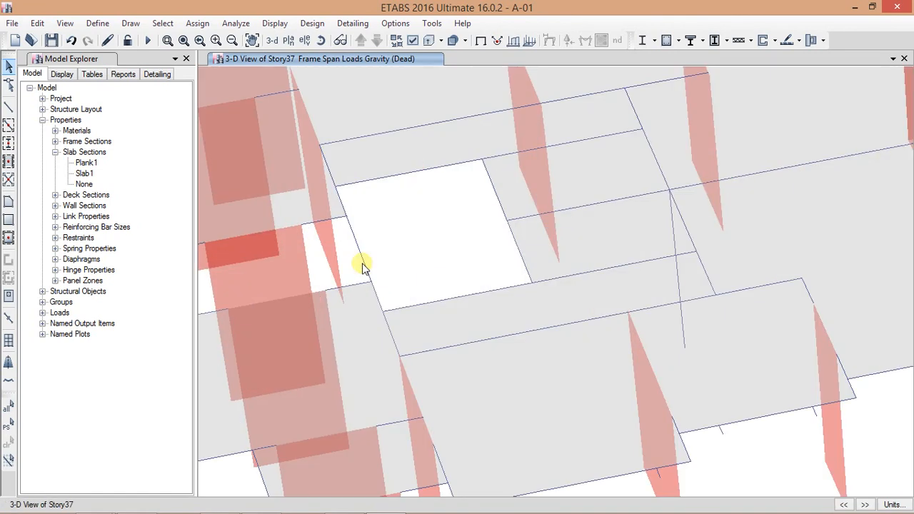
pyautogui.scroll(-3, 363, 262)
pyautogui.moveTo(666, 270); pyautogui.dragTo(334, 323, button='middle')
pyautogui.moveTo(737, 306); pyautogui.dragTo(391, 348, button='middle')
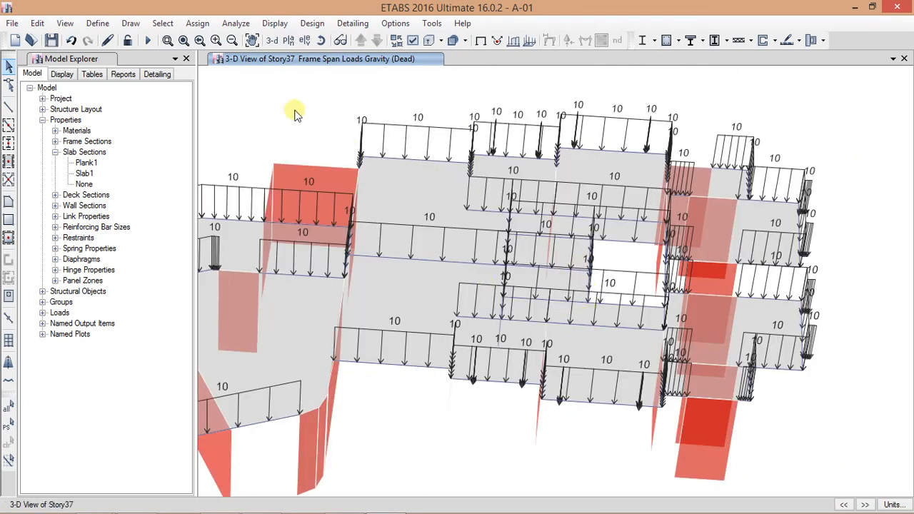
# Step: Clear the frame load display, return to the full-building 3-D view, and save the model
pyautogui.click(480, 40)
pyautogui.click(276, 43)
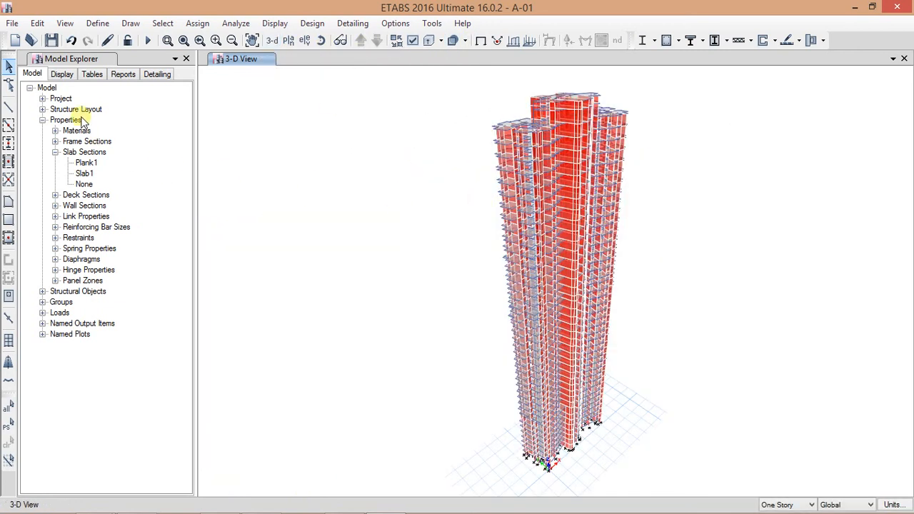
pyautogui.click(52, 40)
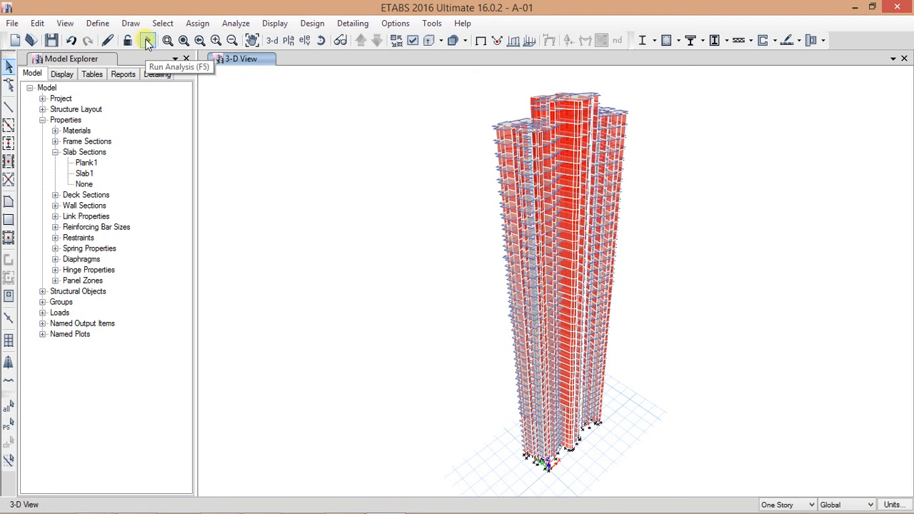
# Step: Open the load pattern definitions and review the Dead and Live patterns and their available types without changing anything
pyautogui.click(97, 23)
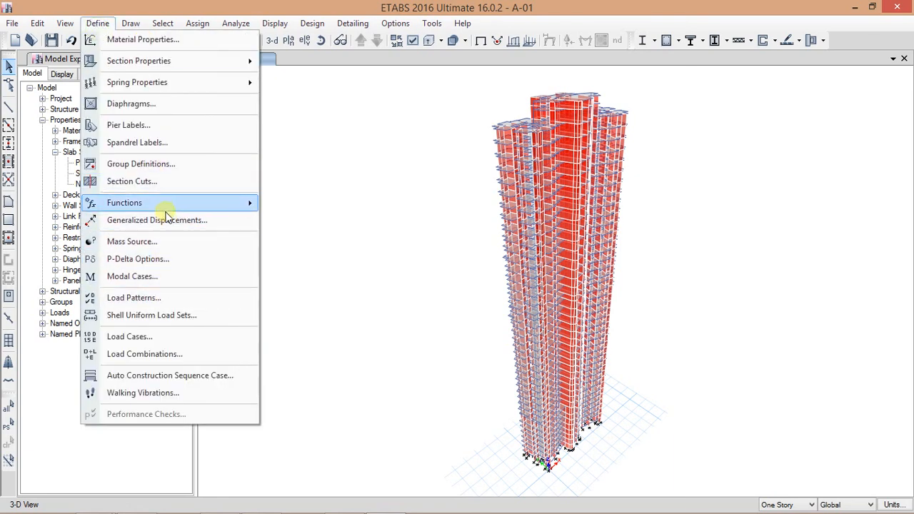
pyautogui.moveTo(163, 206)
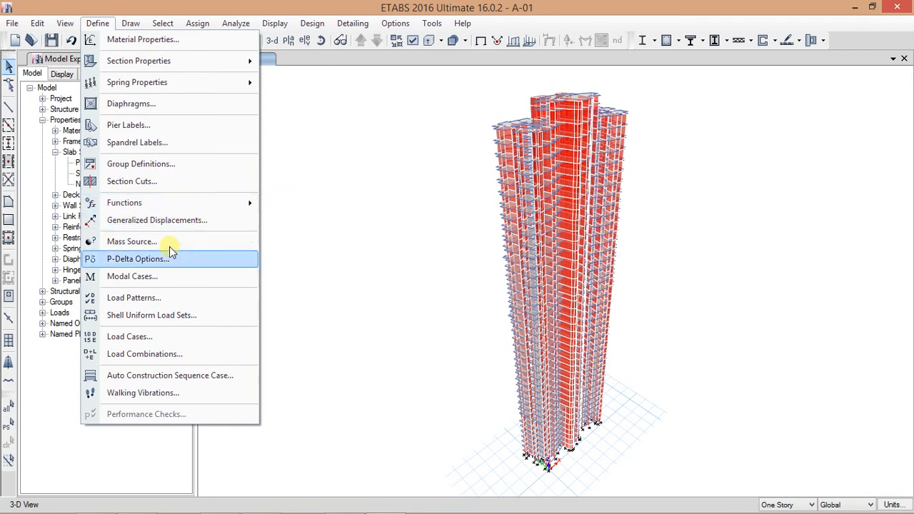
pyautogui.click(170, 305)
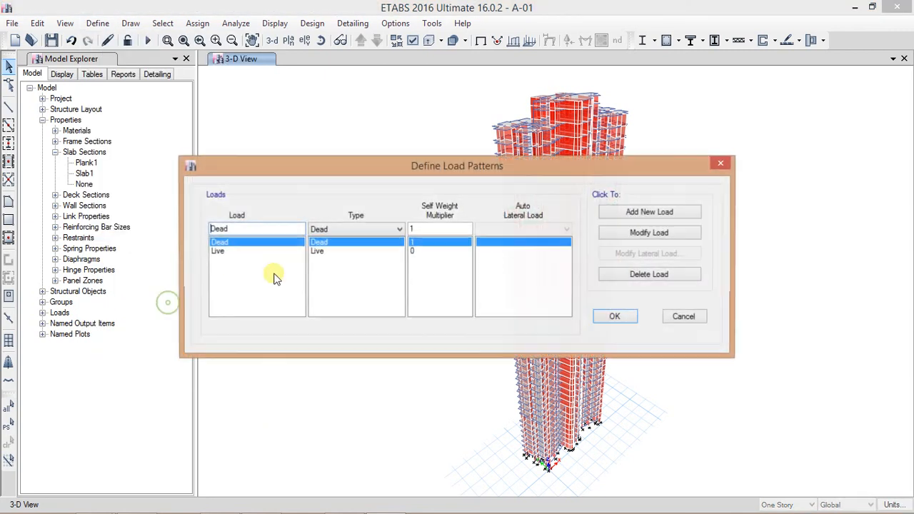
pyautogui.click(336, 229)
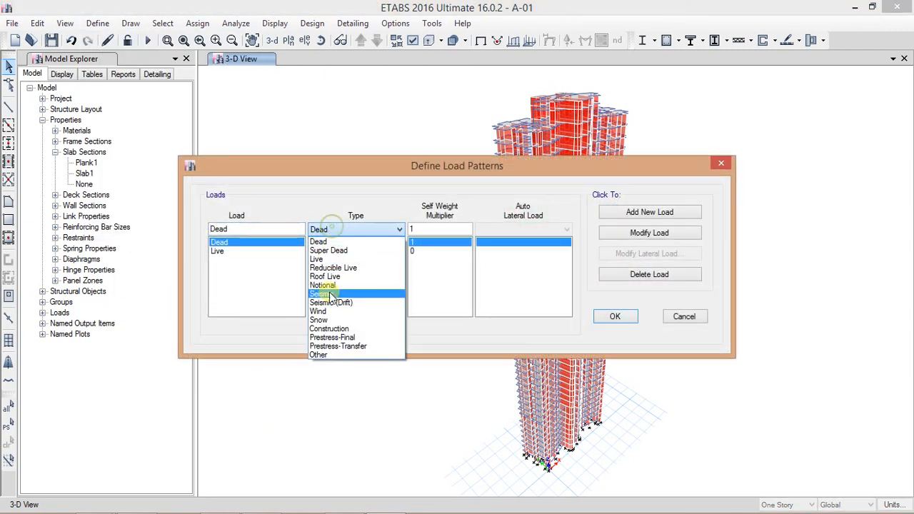
pyautogui.click(425, 191)
pyautogui.click(683, 316)
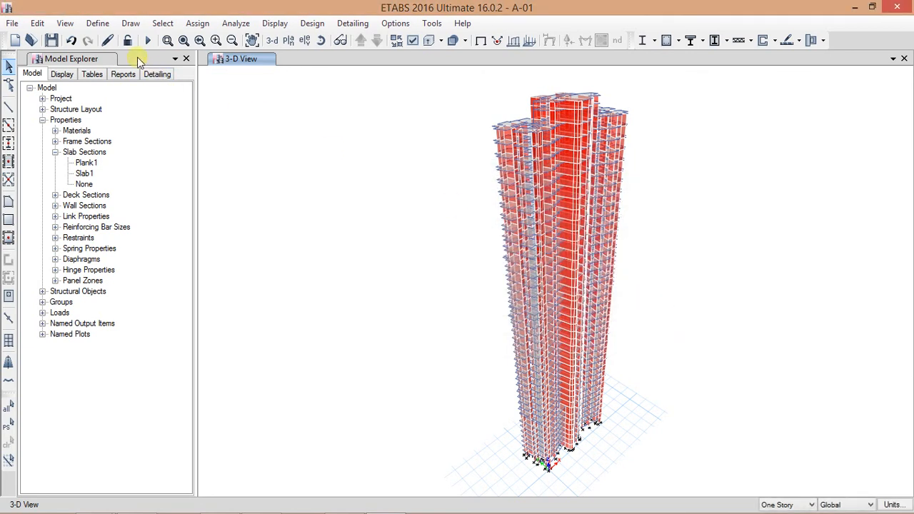
# Step: Open the load case definitions and review the Dead and Live linear static cases
pyautogui.click(97, 23)
pyautogui.click(149, 337)
pyautogui.click(284, 227)
pyautogui.click(285, 213)
pyautogui.click(285, 226)
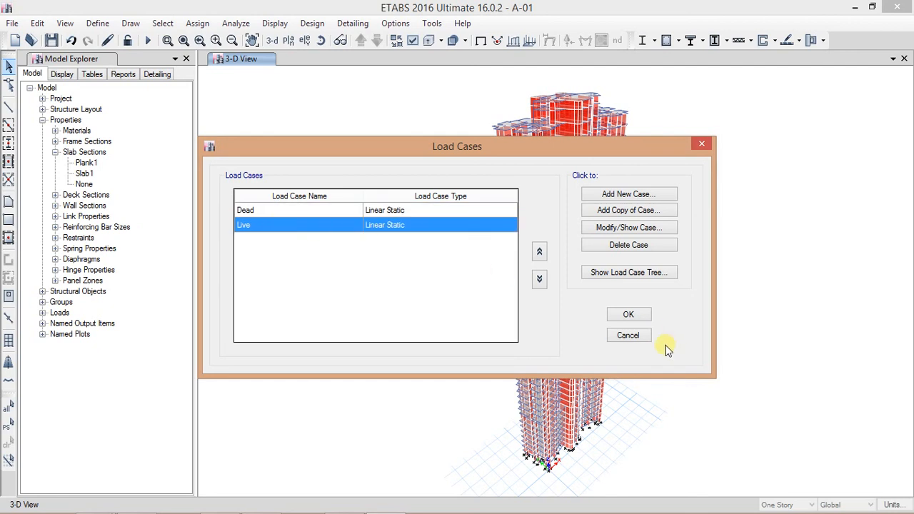
pyautogui.click(629, 315)
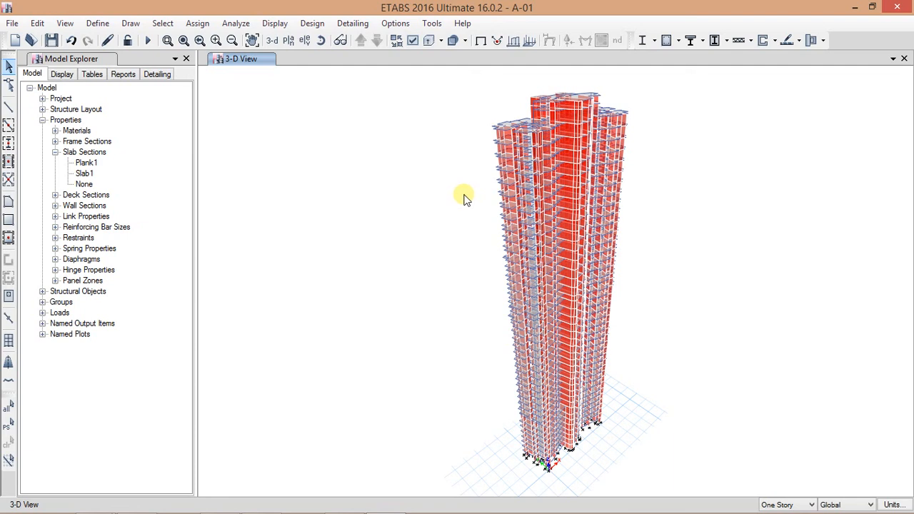
pyautogui.click(243, 23)
pyautogui.click(245, 23)
pyautogui.click(297, 26)
pyautogui.moveTo(335, 39)
pyautogui.click(327, 6)
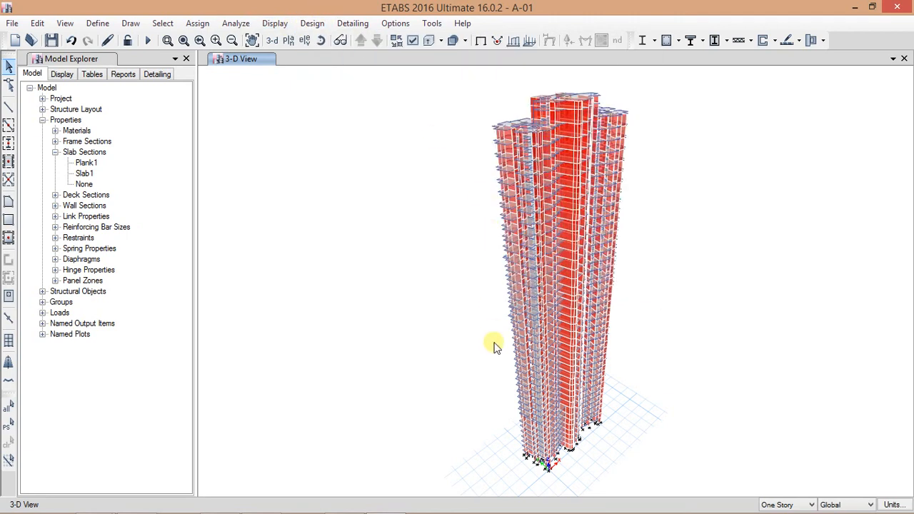